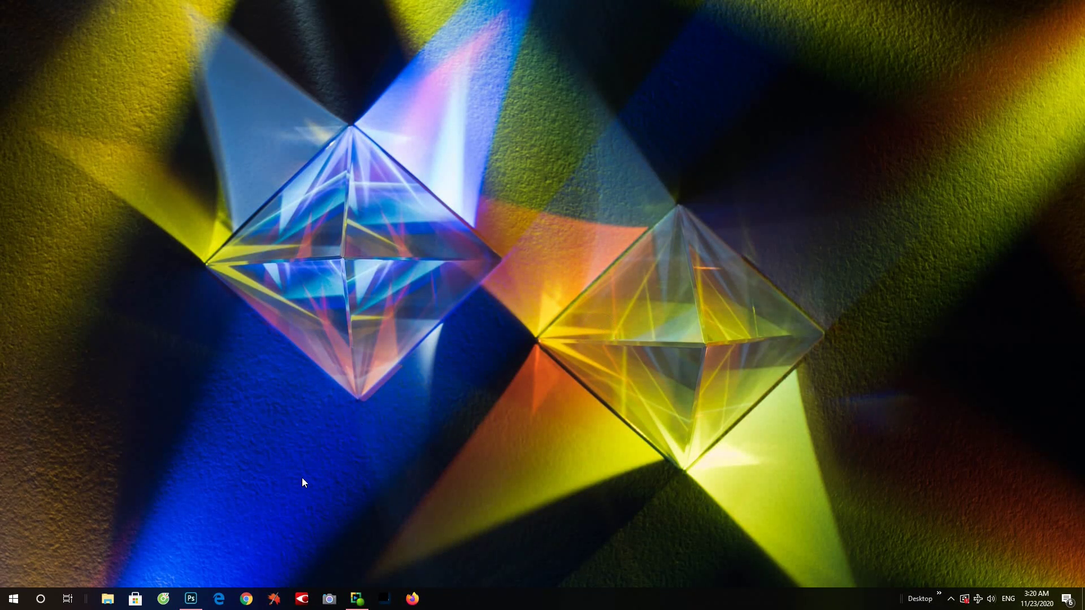
Step: Bring the Photoshop window to the front from the Windows taskbar
left_click(190, 600)
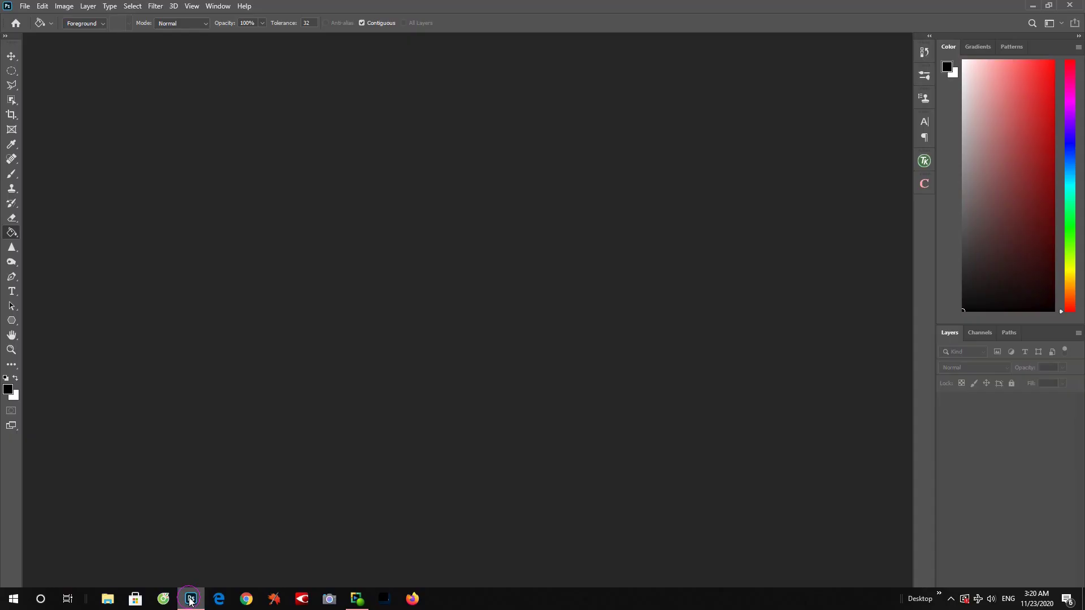
Step: Create a 1920×1080 document with a pale yellow-green background and add empty Layer 1
left_click(24, 7)
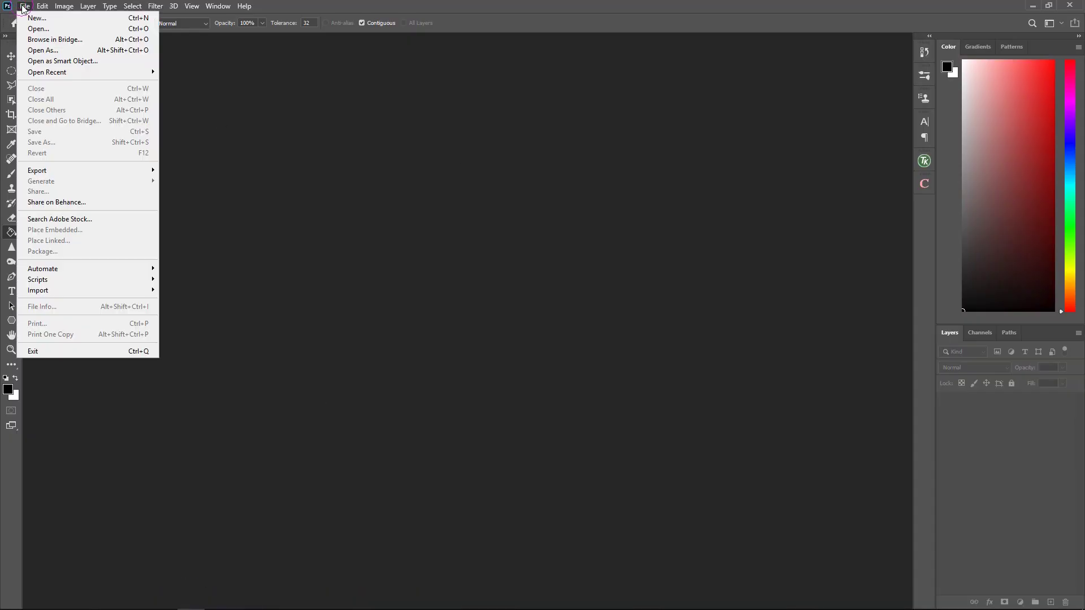
left_click(34, 27)
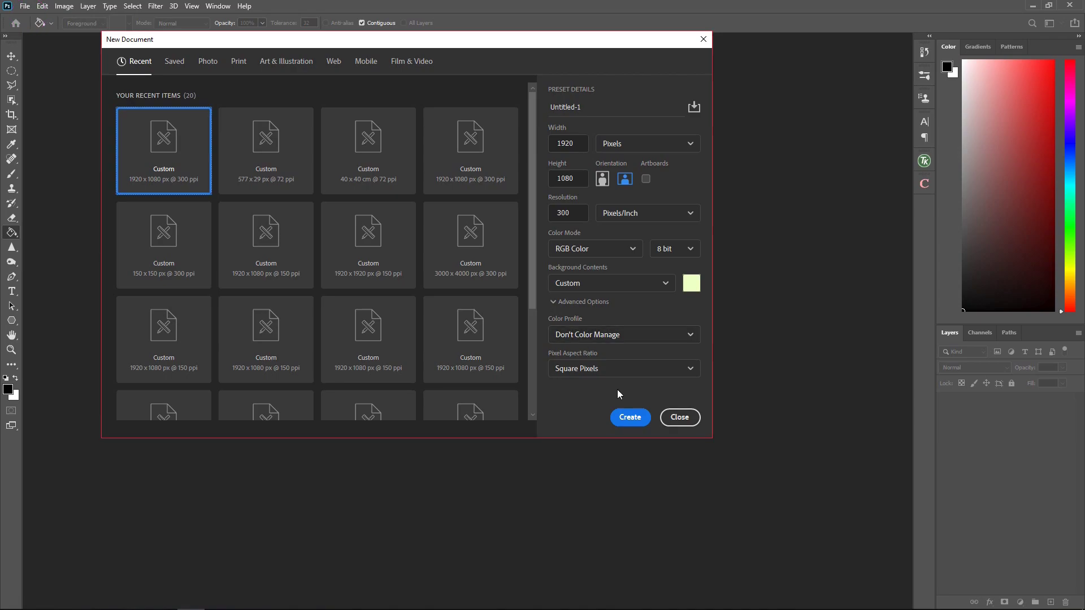
left_click(630, 418)
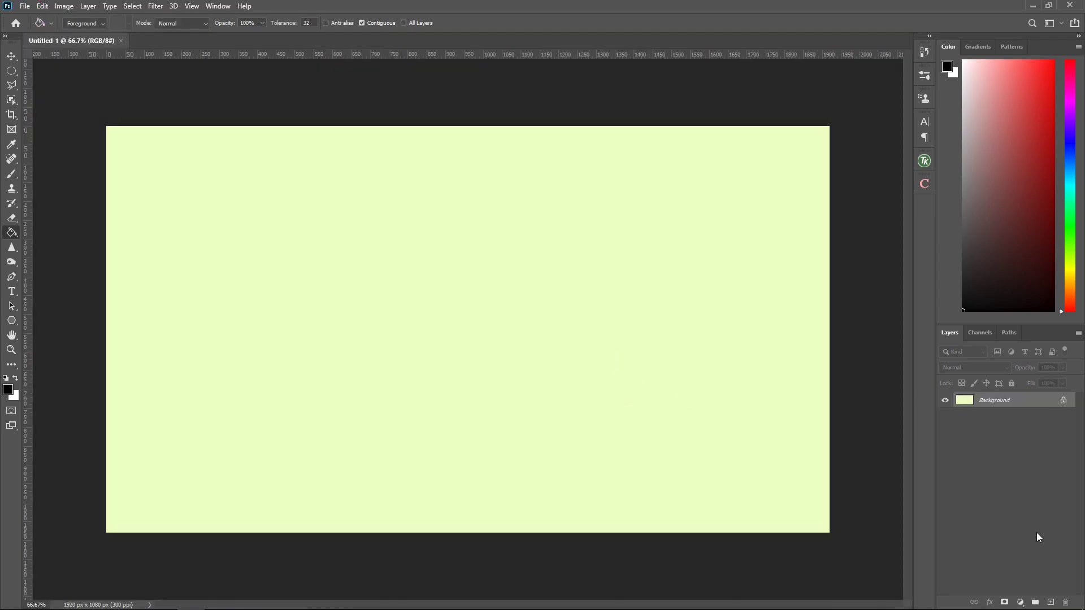
left_click(1050, 602)
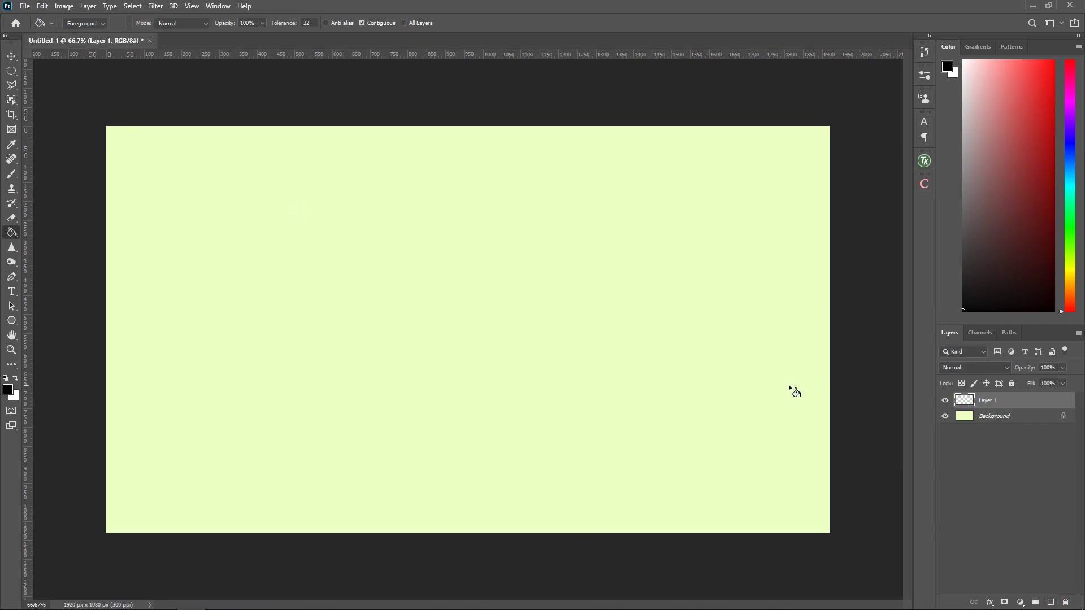
left_click(11, 73)
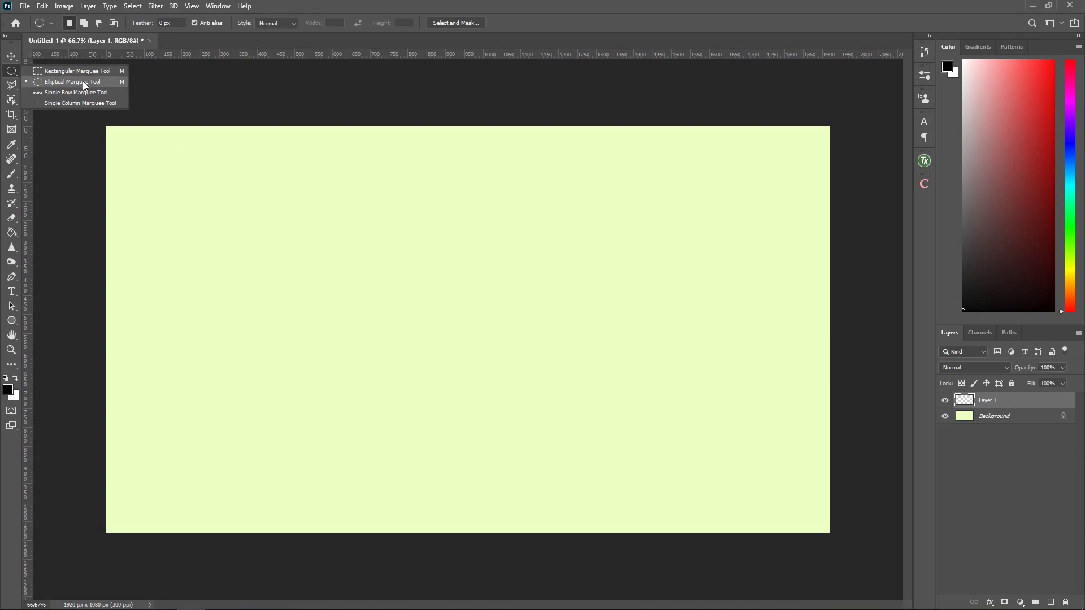
Step: Draw a large elliptical marquee selection across the centre of the canvas on Layer 1
left_click(83, 81)
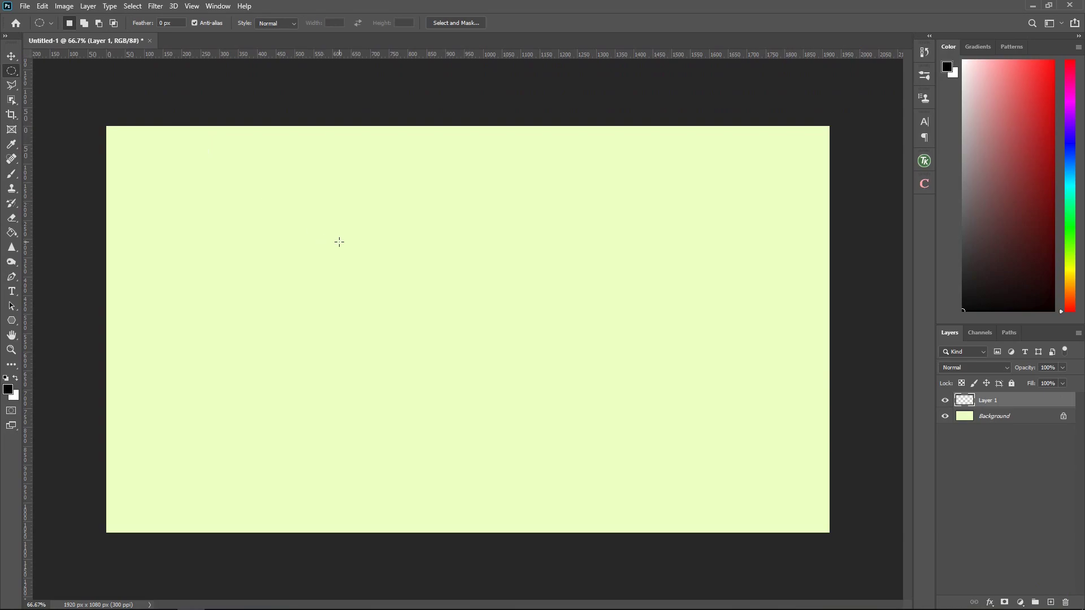
left_click_drag(225, 176, 694, 460)
left_click(11, 234)
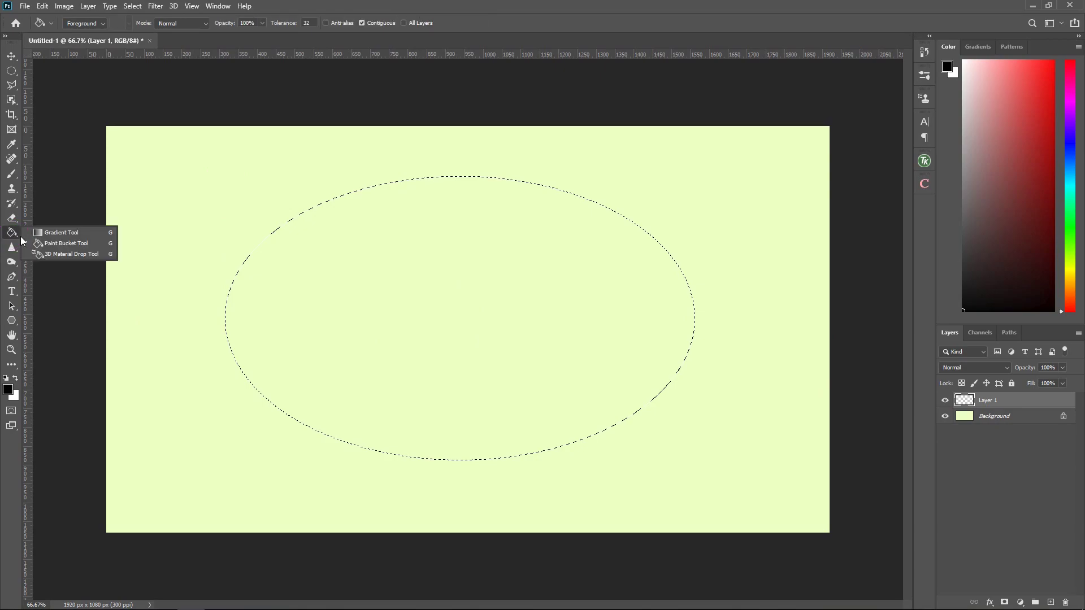
left_click(62, 233)
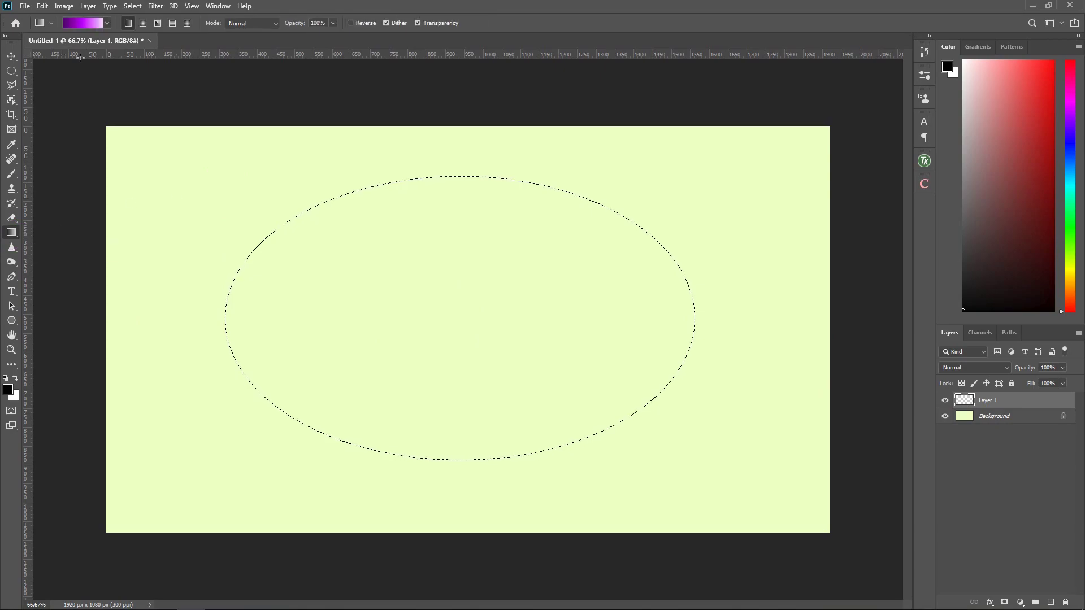
left_click(86, 26)
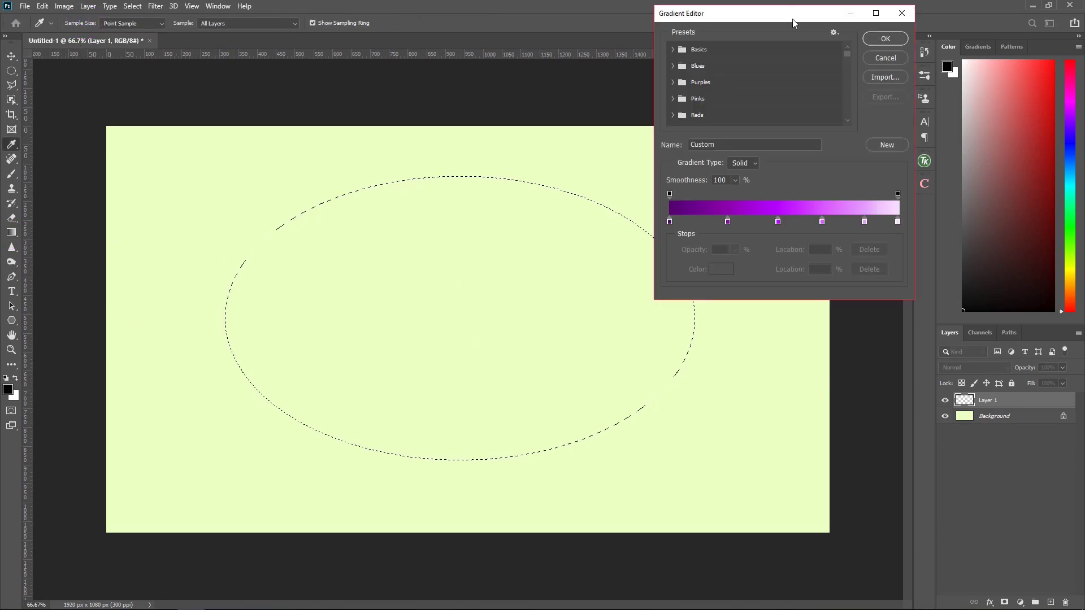
Step: Edit the gradient so its first colour stop is dark purple
left_click_drag(853, 29, 892, 13)
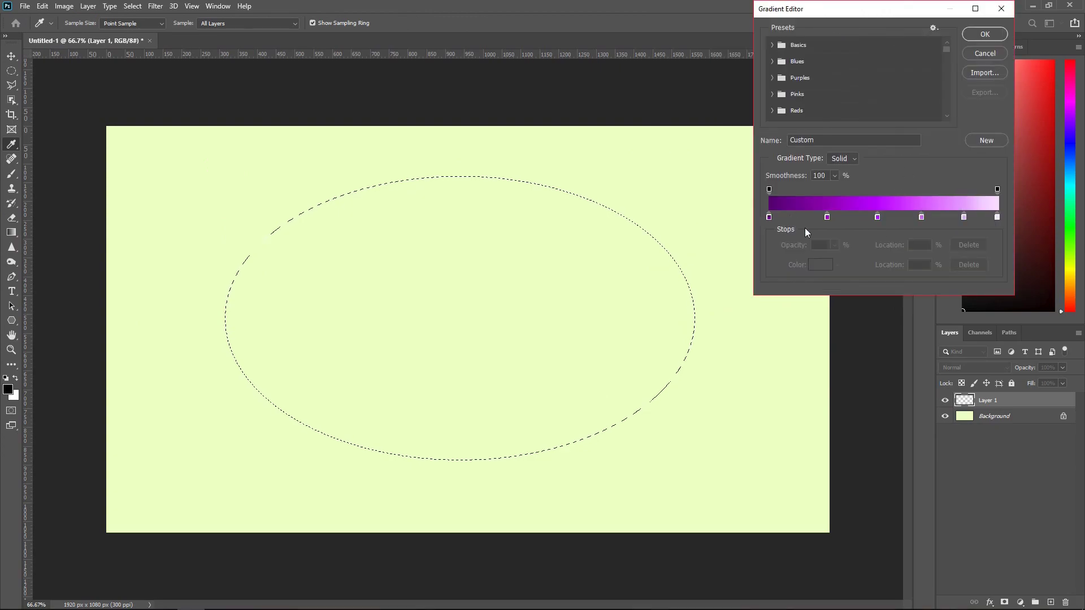
left_click(768, 217)
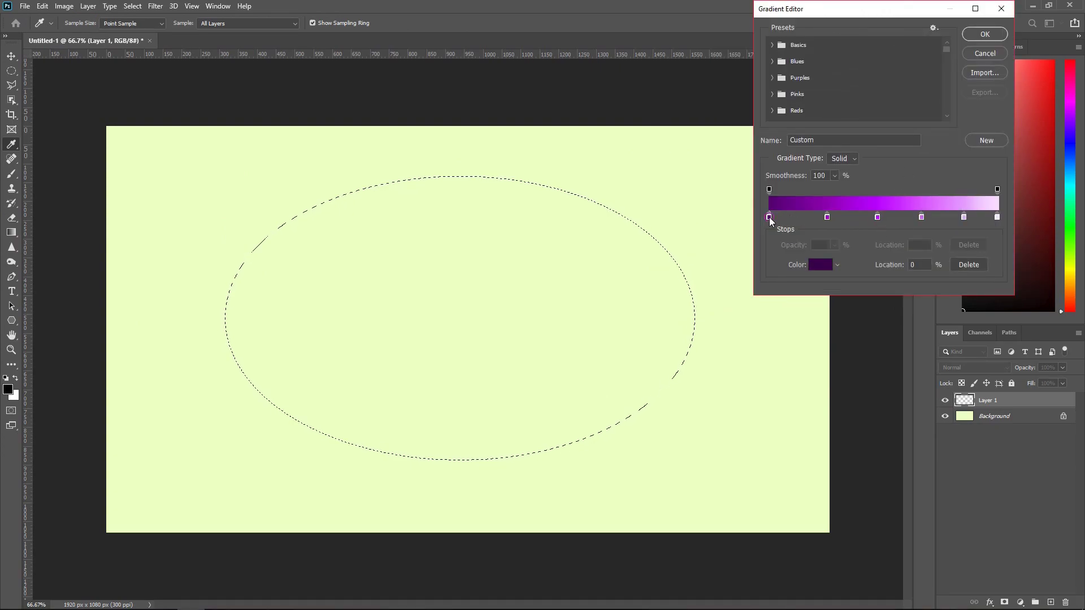
left_click(815, 266)
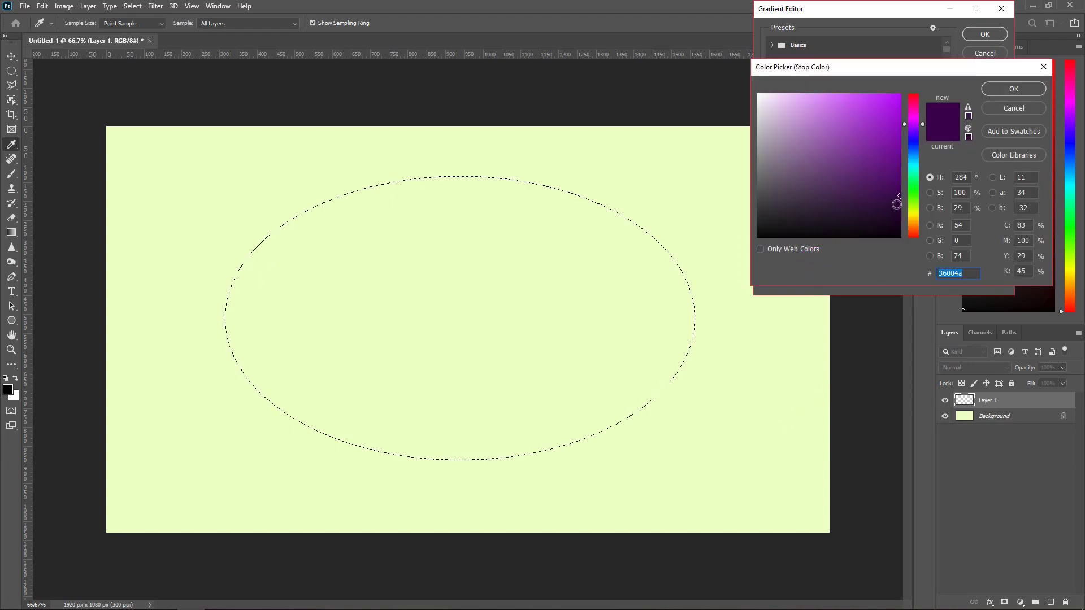
left_click(1012, 90)
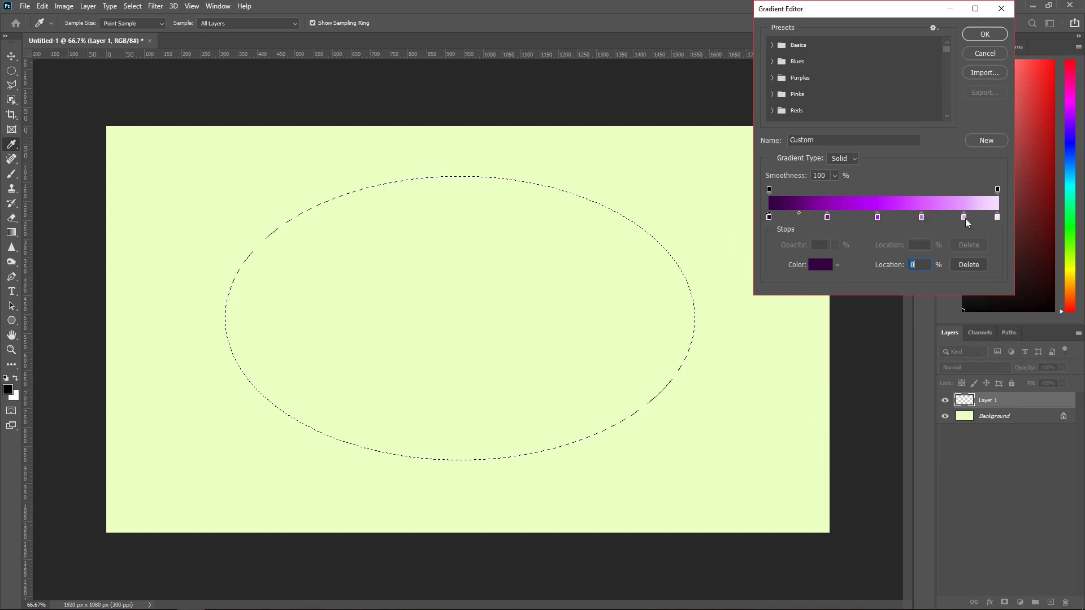
left_click(983, 36)
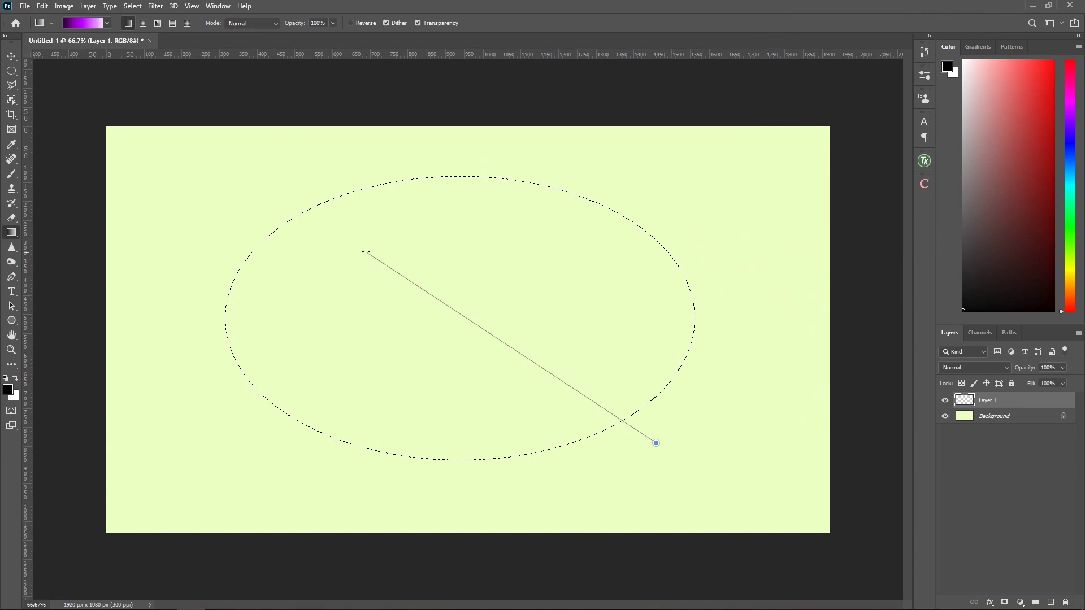
Step: Fill the oval with a linear gradient, pale pink top-left to dark purple bottom-right
left_click_drag(300, 209, 508, 368)
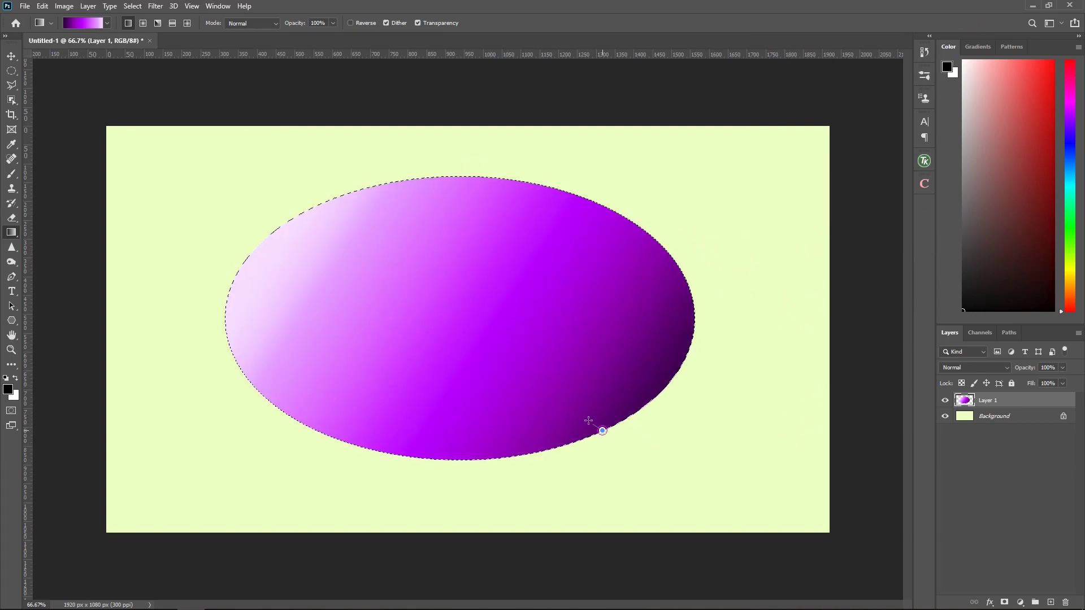
left_click_drag(325, 209, 322, 207)
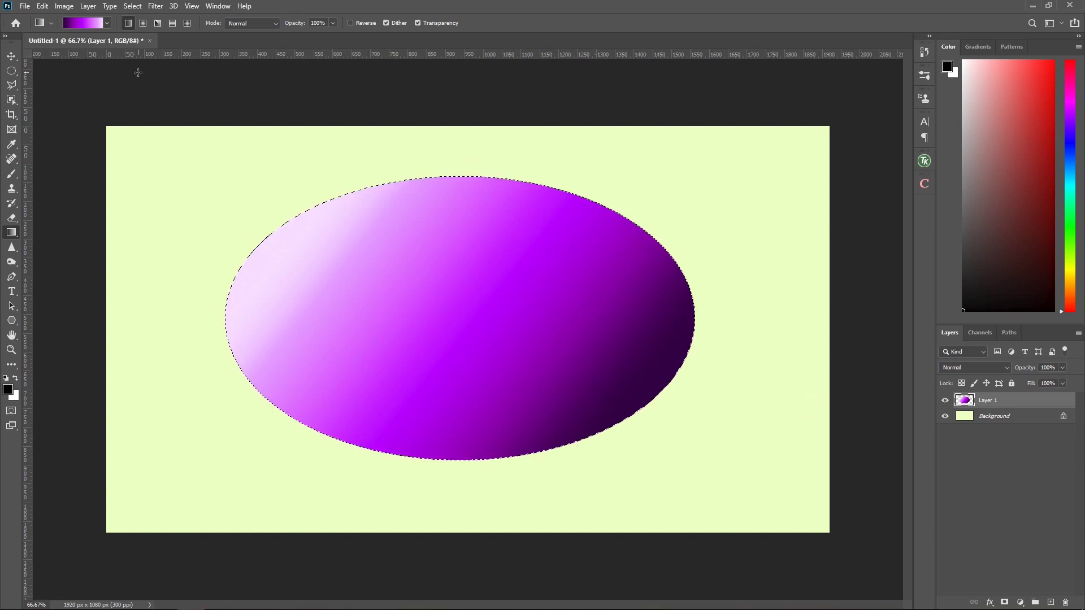
left_click(155, 6)
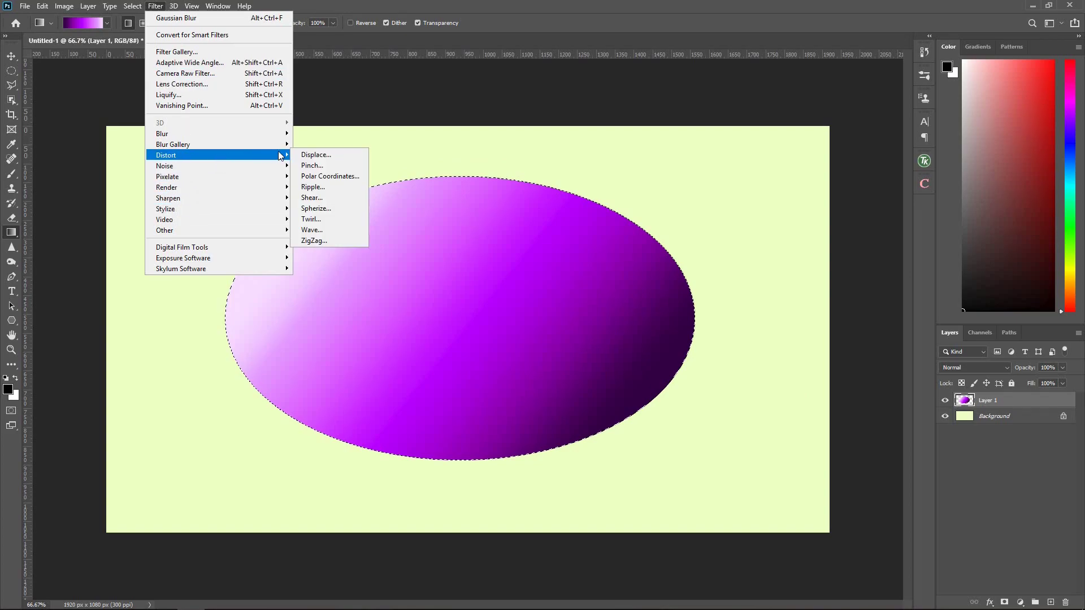
mouse_move(166, 155)
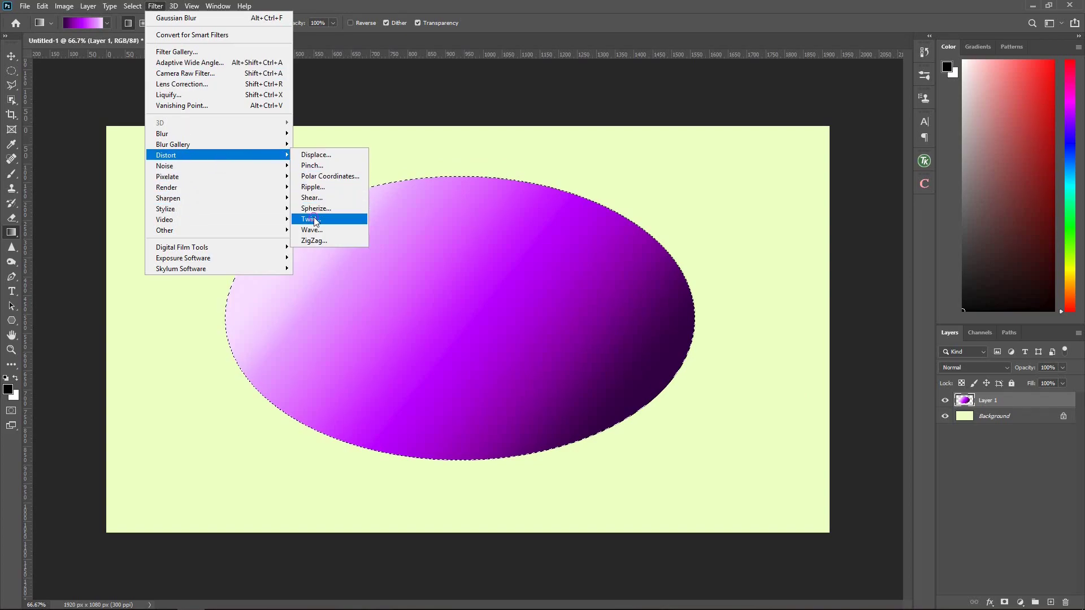
Step: Apply the Twirl filter at angle 999 three times to the oval, then deselect
left_click(314, 220)
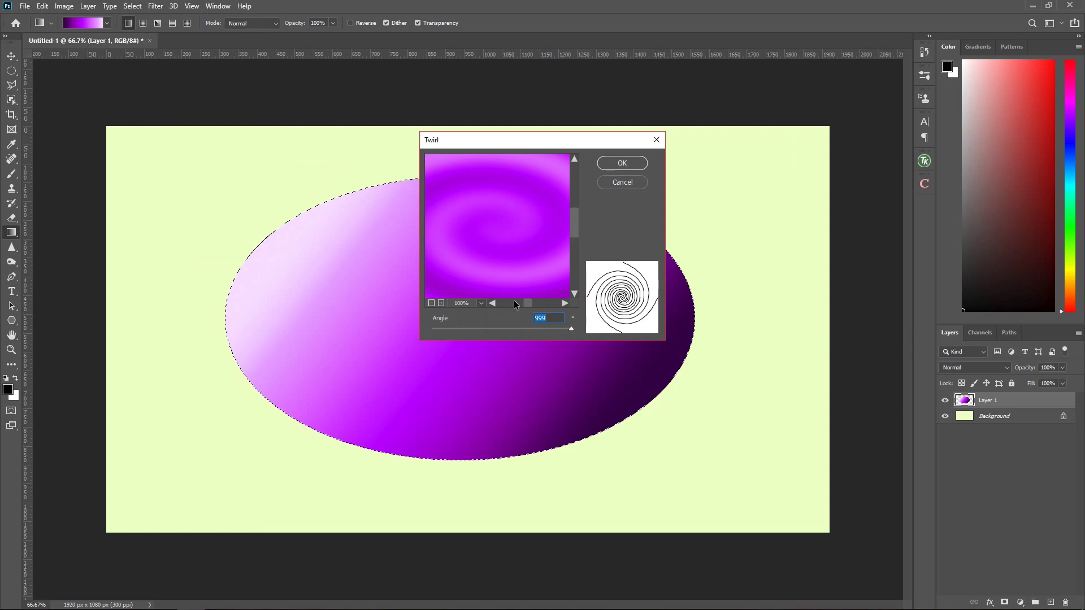
left_click(622, 163)
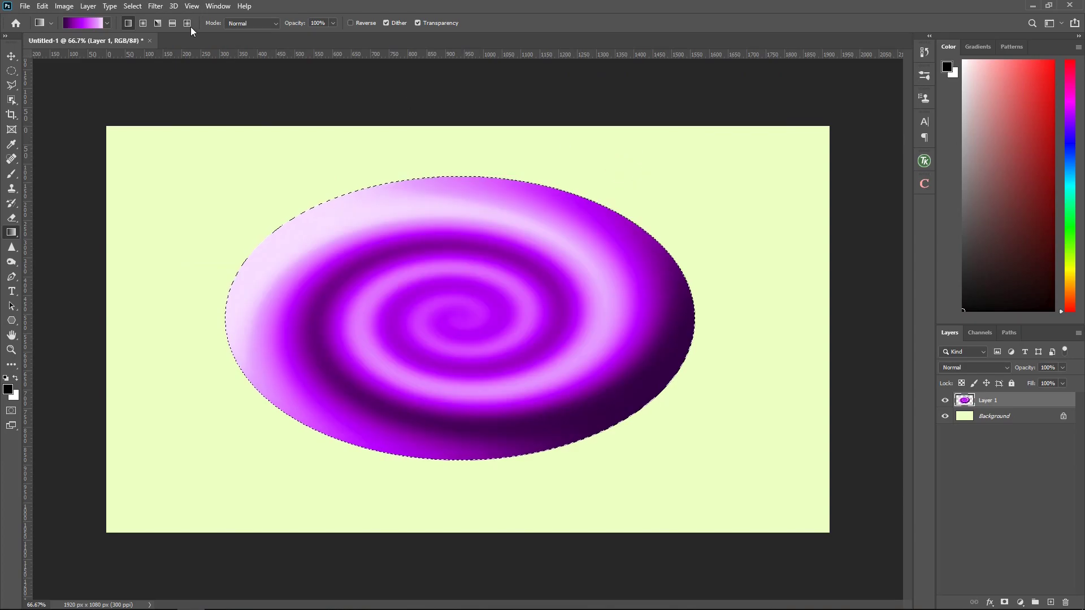
left_click(153, 8)
mouse_move(167, 155)
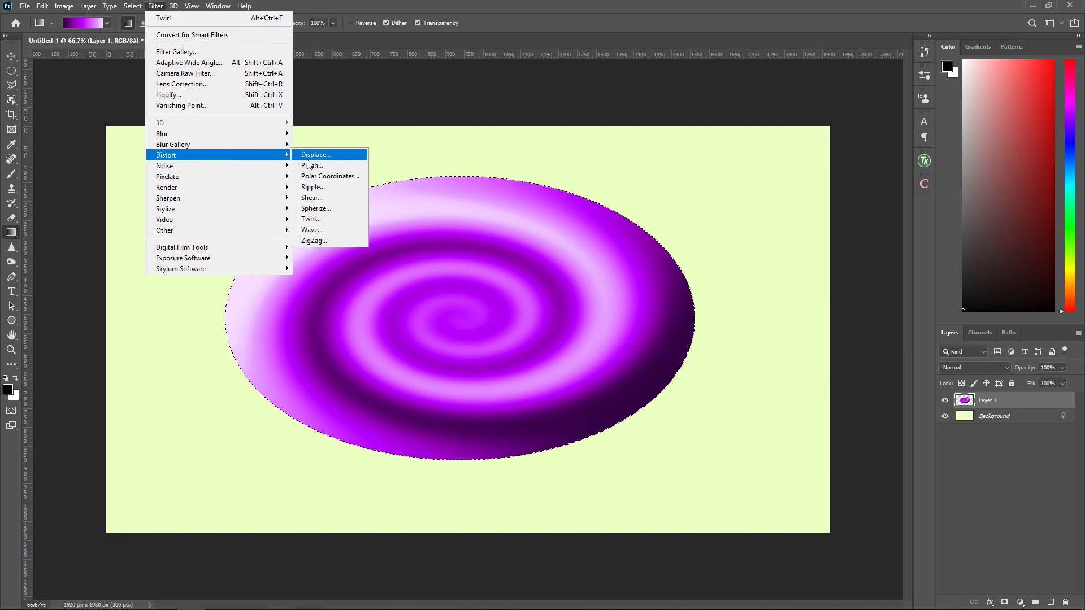
left_click(318, 218)
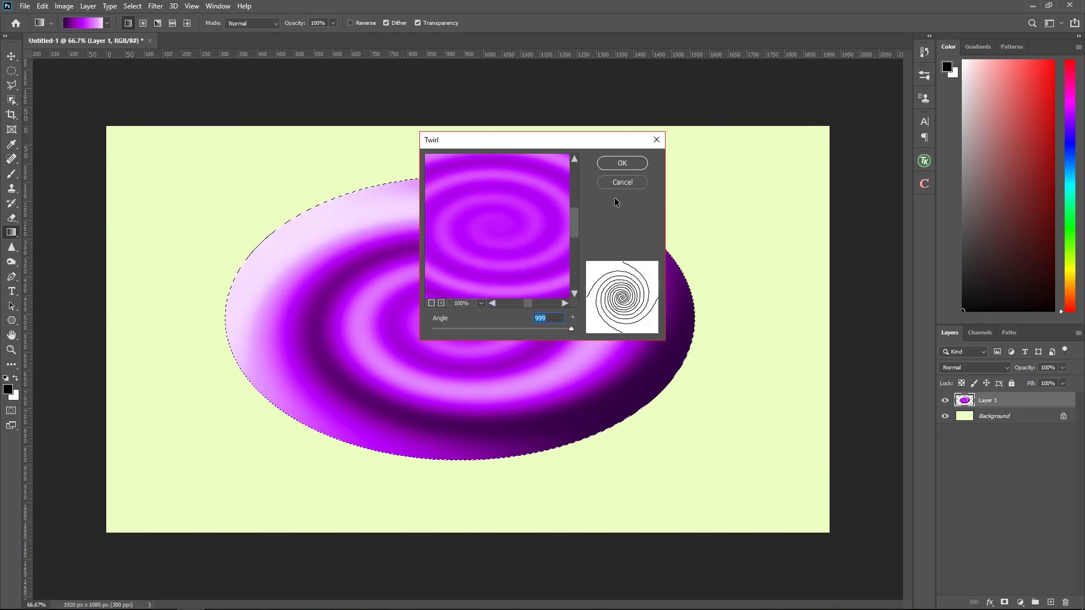
left_click(622, 163)
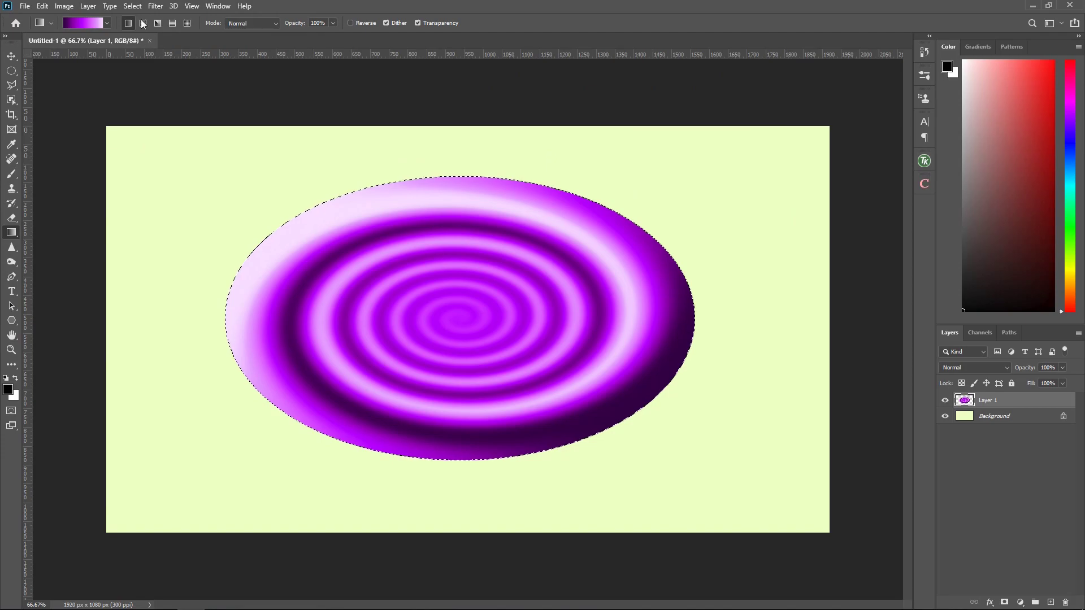
left_click(157, 6)
mouse_move(166, 155)
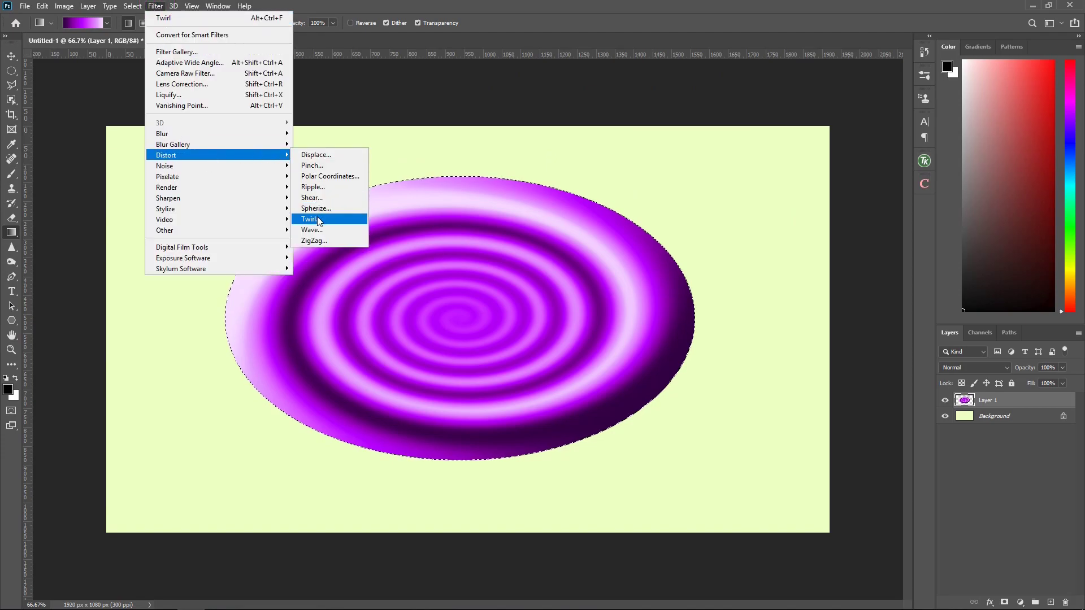
left_click(318, 221)
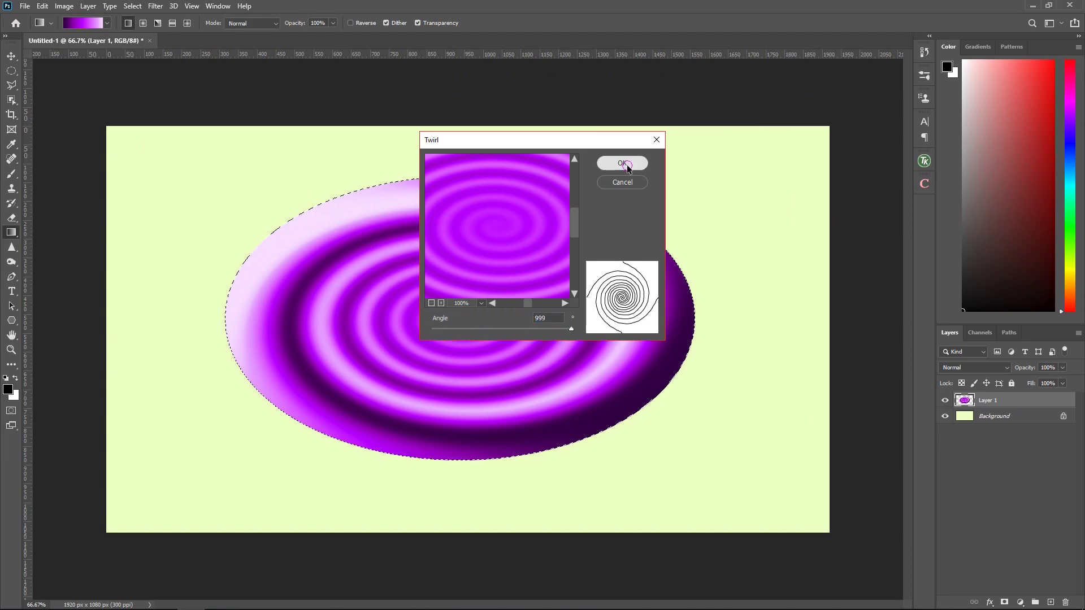
left_click(622, 163)
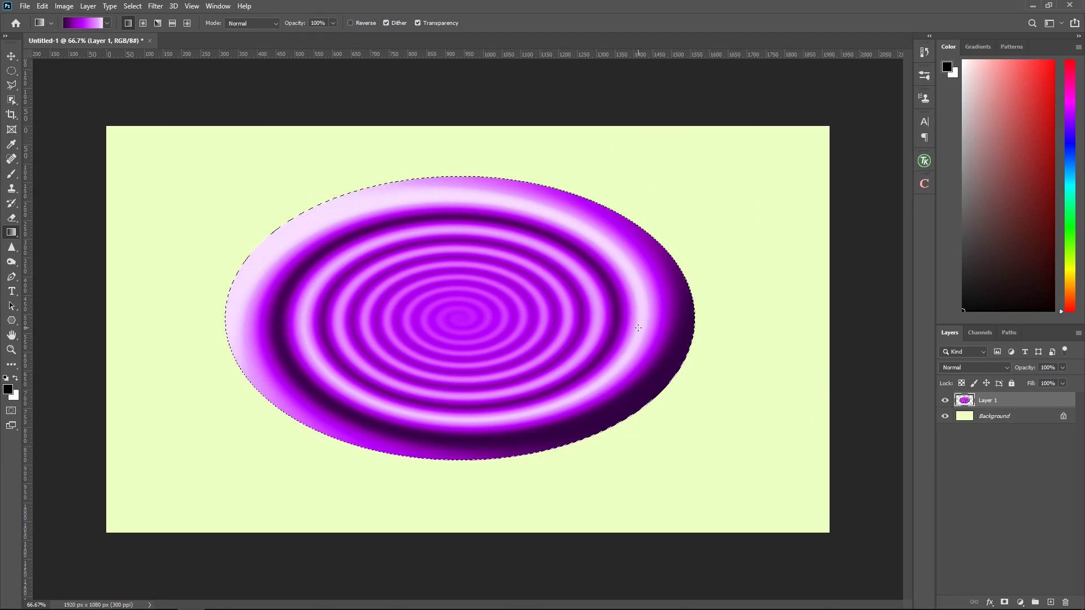
left_click(132, 7)
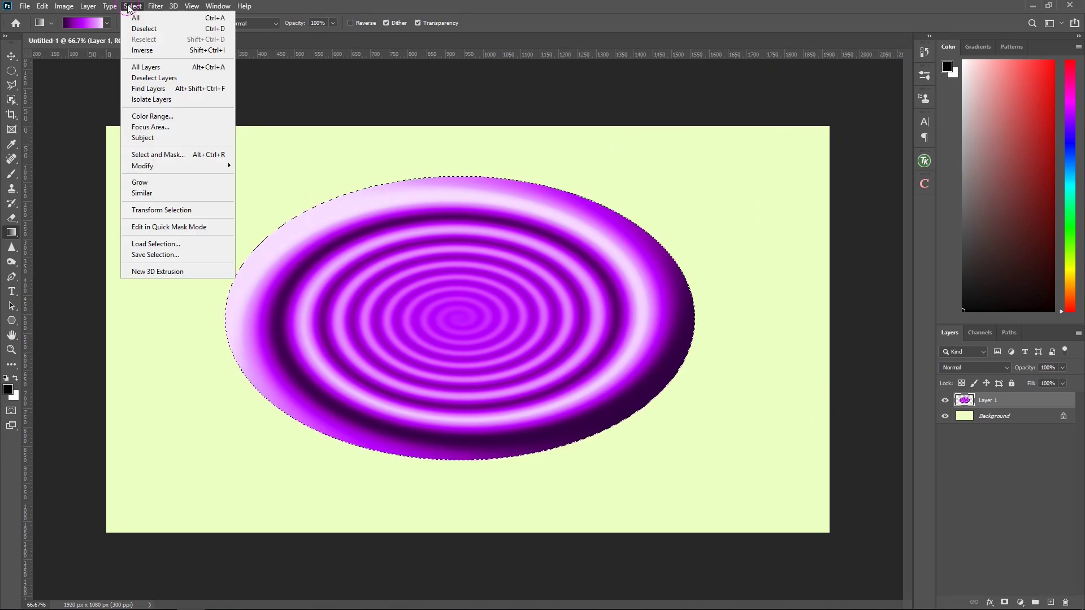
left_click(133, 29)
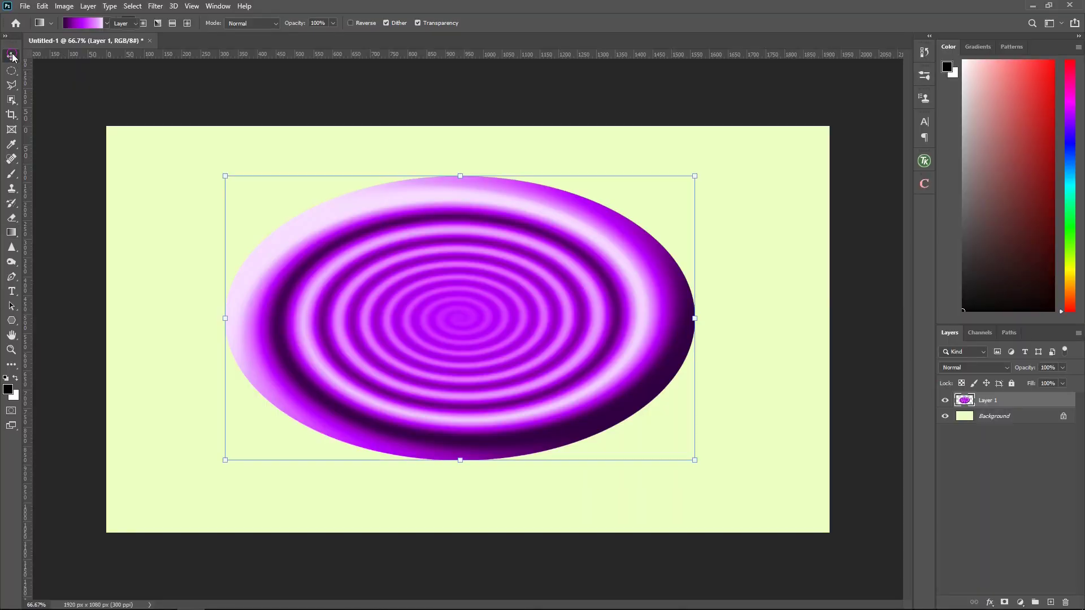
Step: Alt-drag a Layer 1 copy of the spiral oval up-left so it overlaps the original
left_click(12, 56)
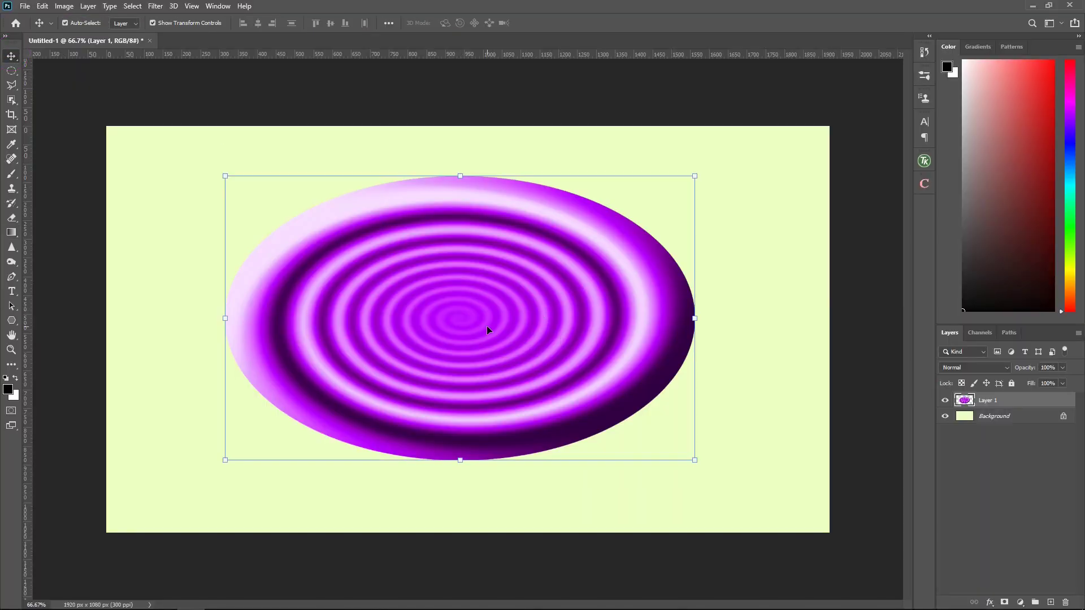
left_click_drag(488, 330, 572, 385)
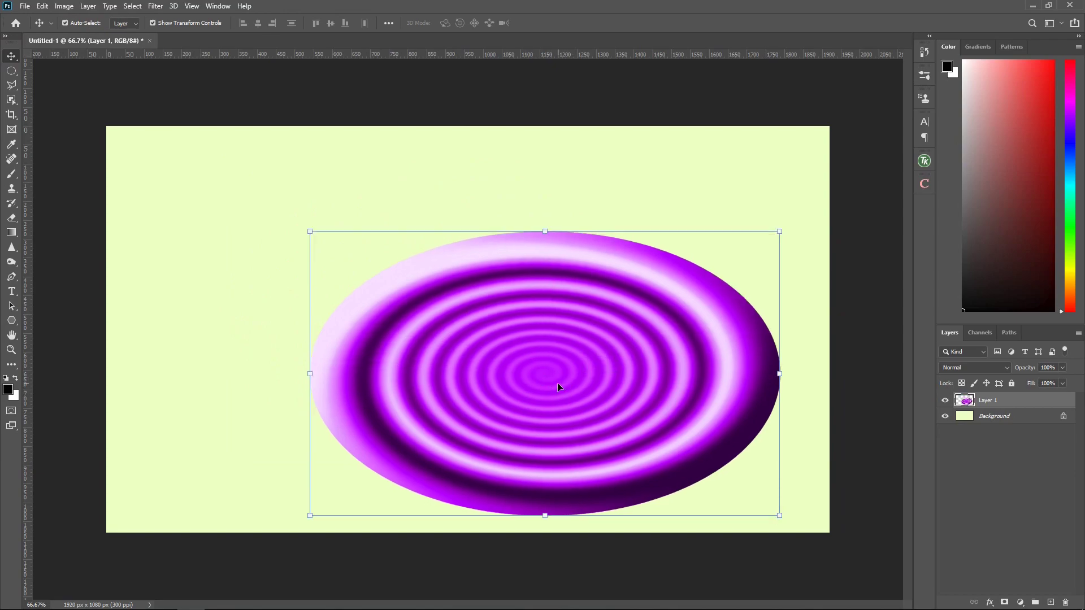
mouse_move(560, 378)
left_mouse_down()
mouse_move(473, 320)
mouse_move(482, 327)
left_mouse_up()
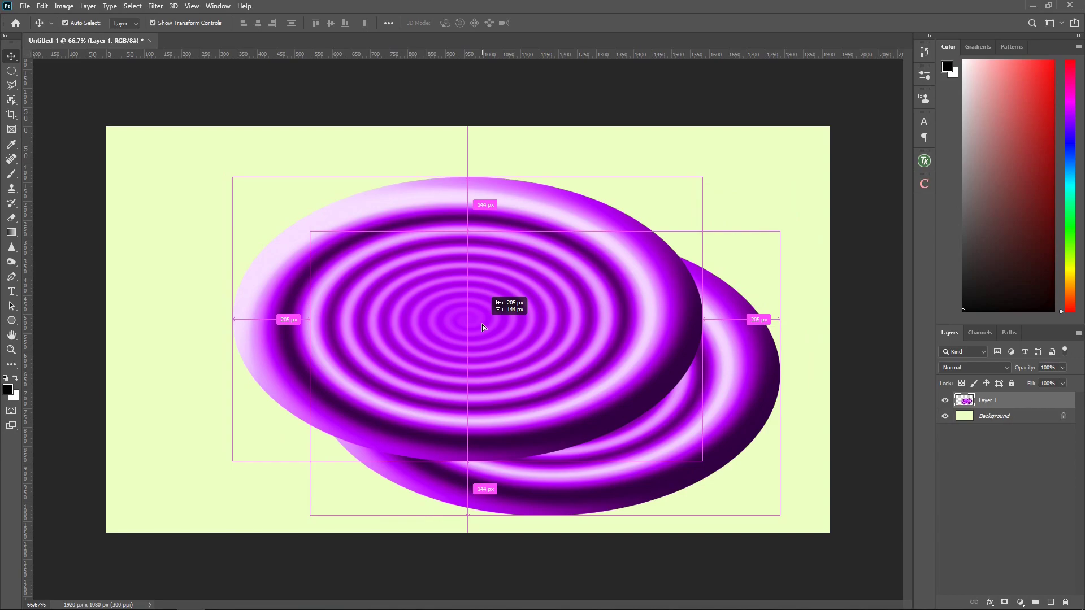
left_click_drag(482, 325, 434, 299)
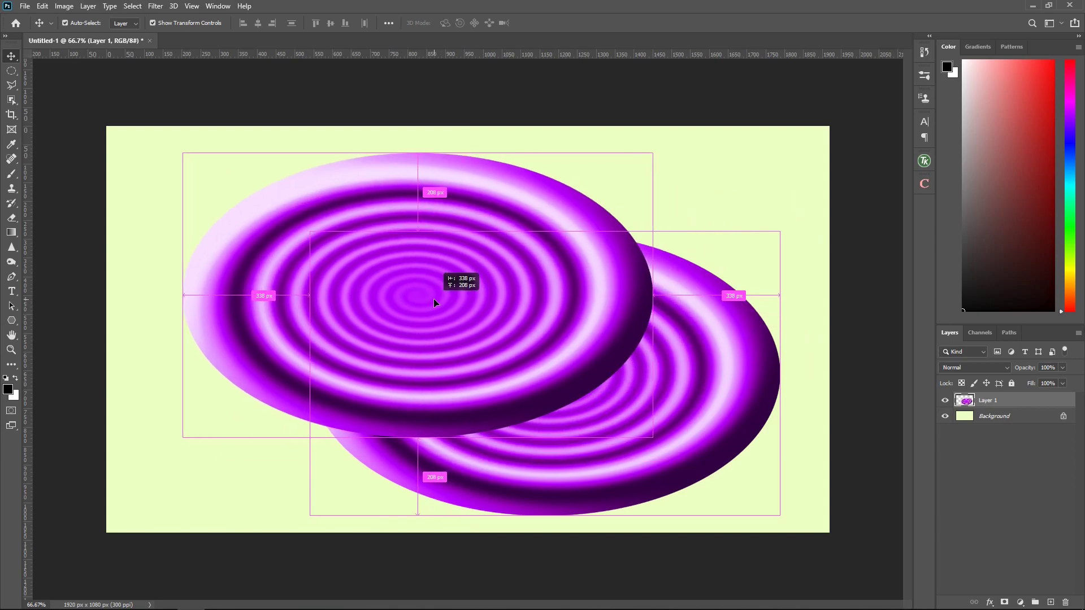
left_click_drag(434, 300, 443, 304)
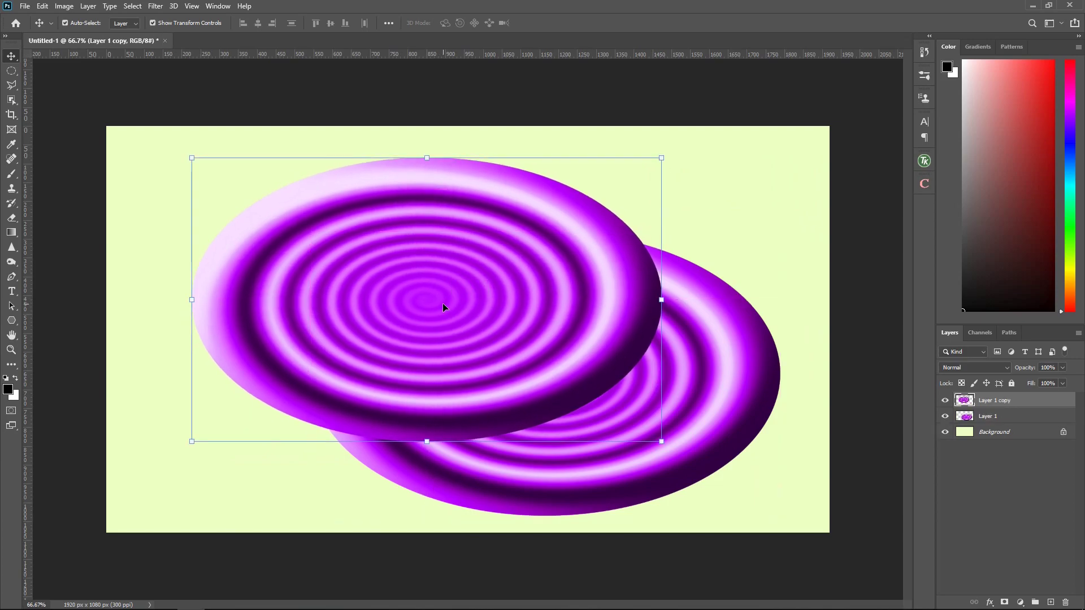
Step: Load Layer 1's oval as a selection, delete that layer, and add a new empty layer
left_click(755, 413)
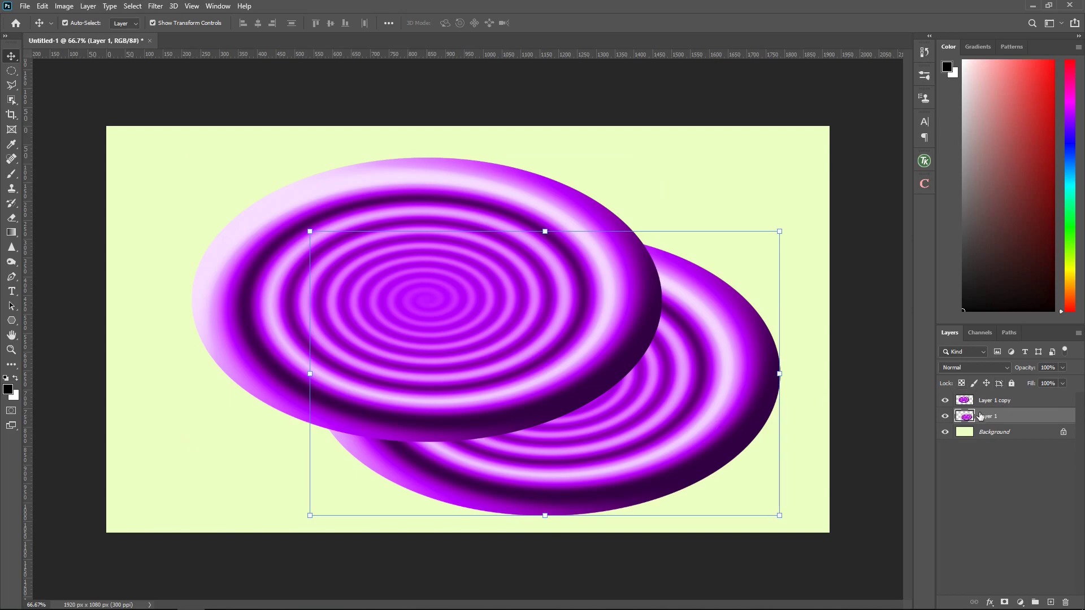
key("ctrl")
left_click(967, 418, "ctrl")
left_click_drag(1002, 421, 1067, 601)
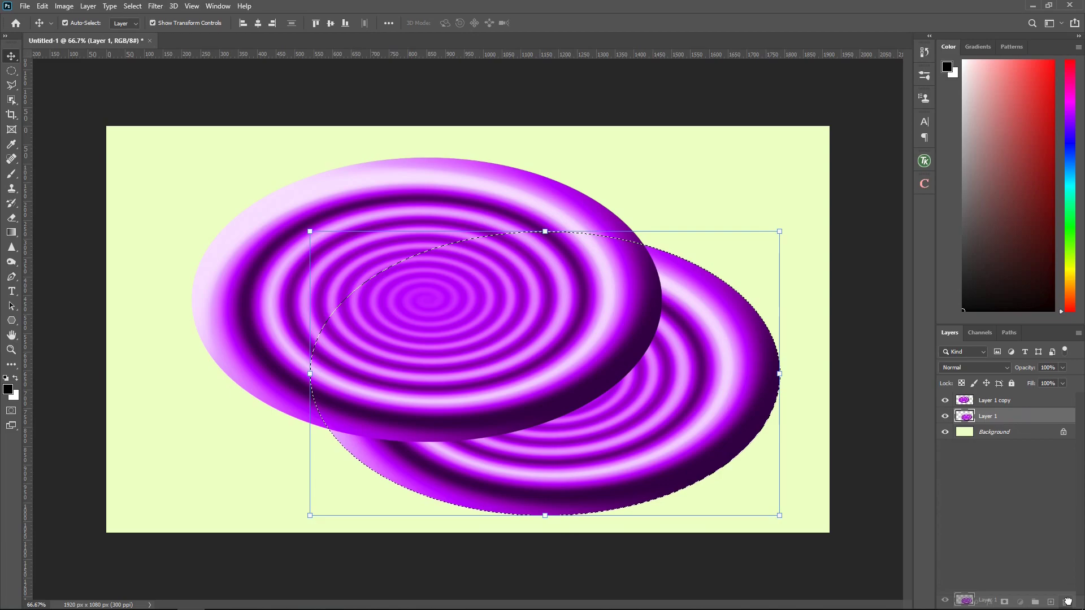
left_click_drag(1067, 601, 1067, 601)
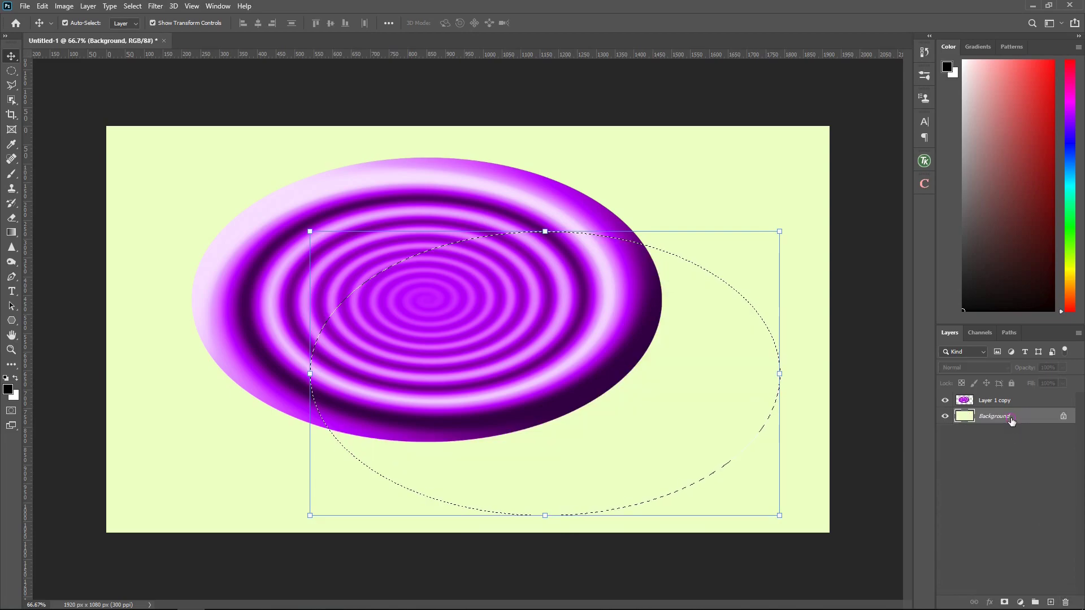
left_click(1051, 604)
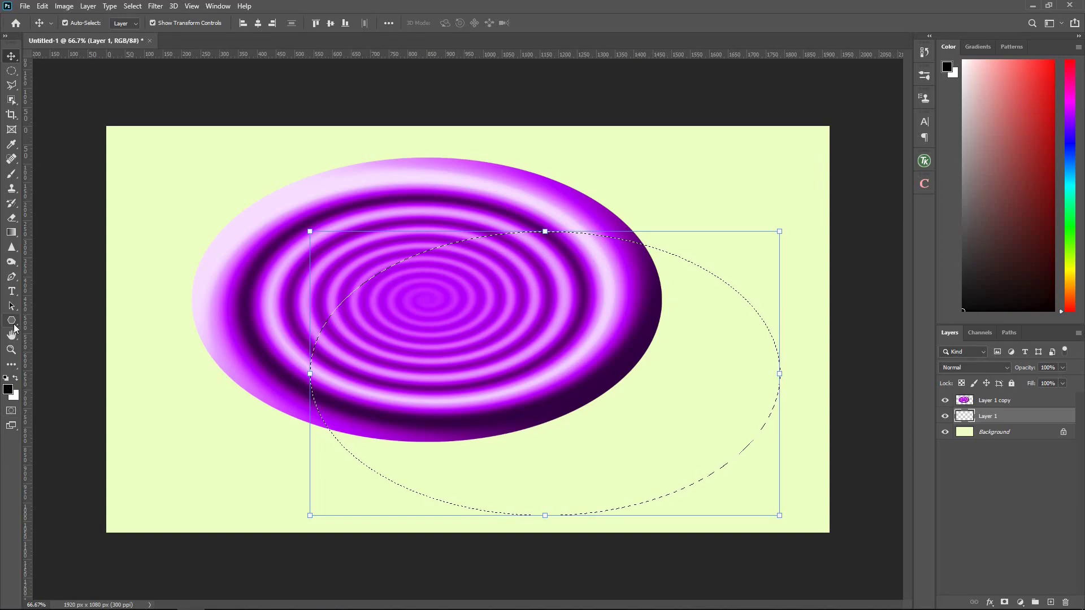
Step: Paint Bucket-fill the oval selection with black on the new layer, then deselect
left_click(14, 234)
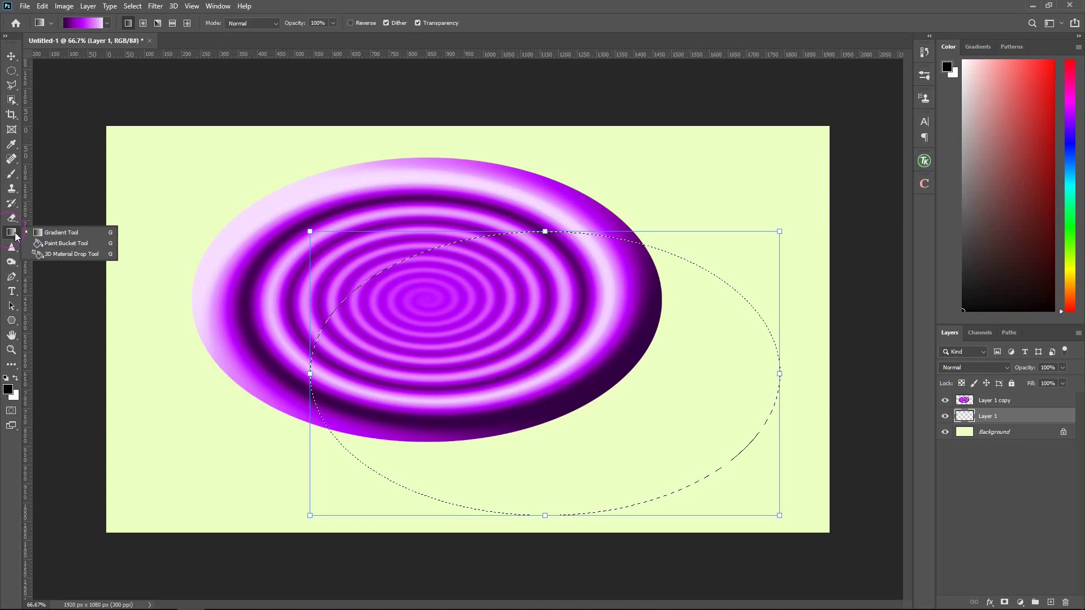
left_click(54, 244)
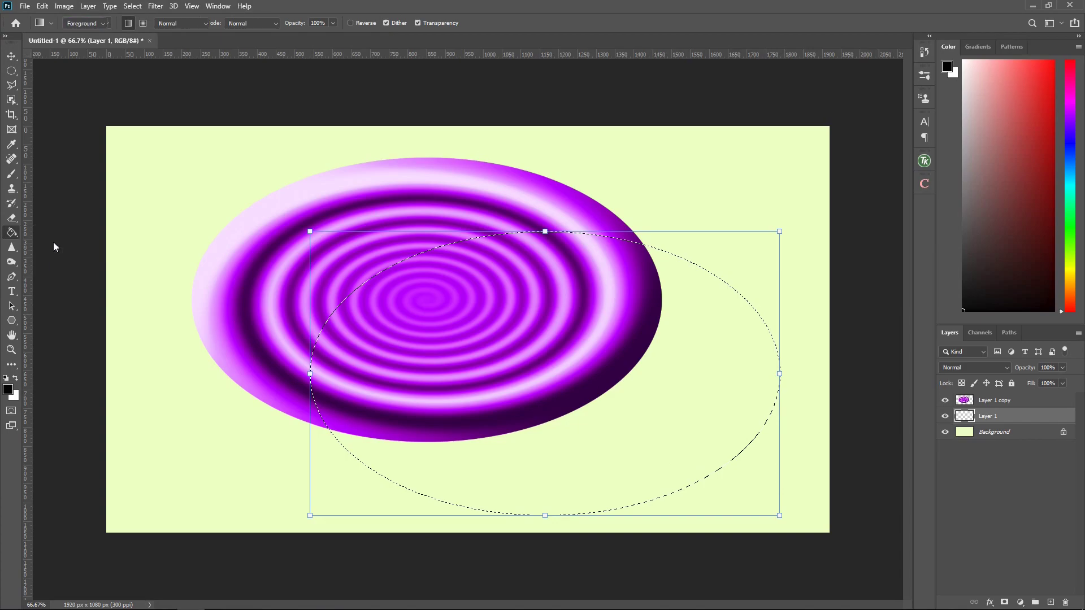
left_click(631, 398)
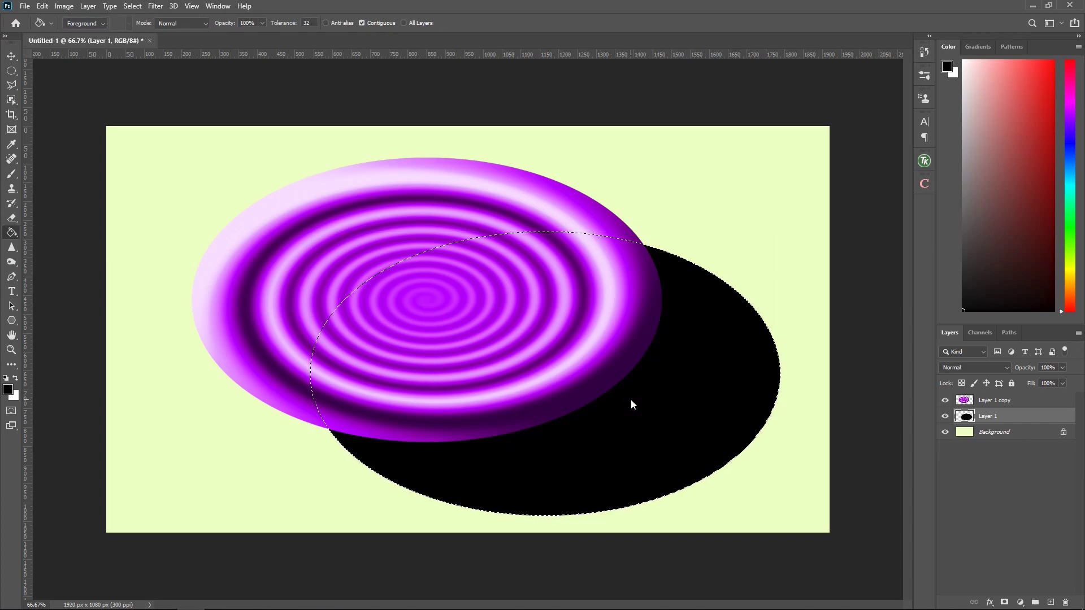
left_click(133, 6)
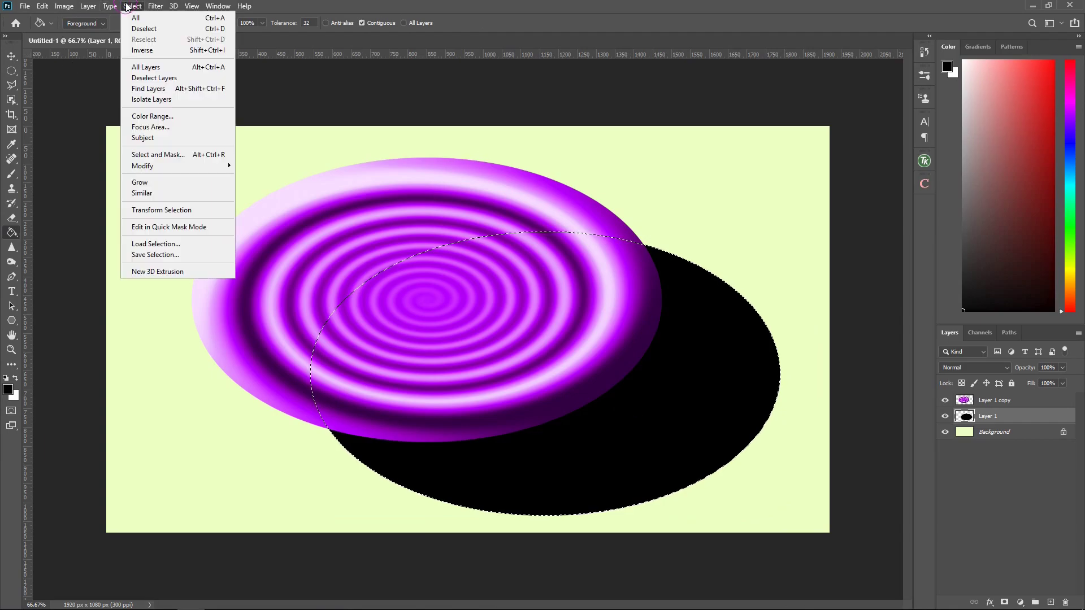
left_click(139, 28)
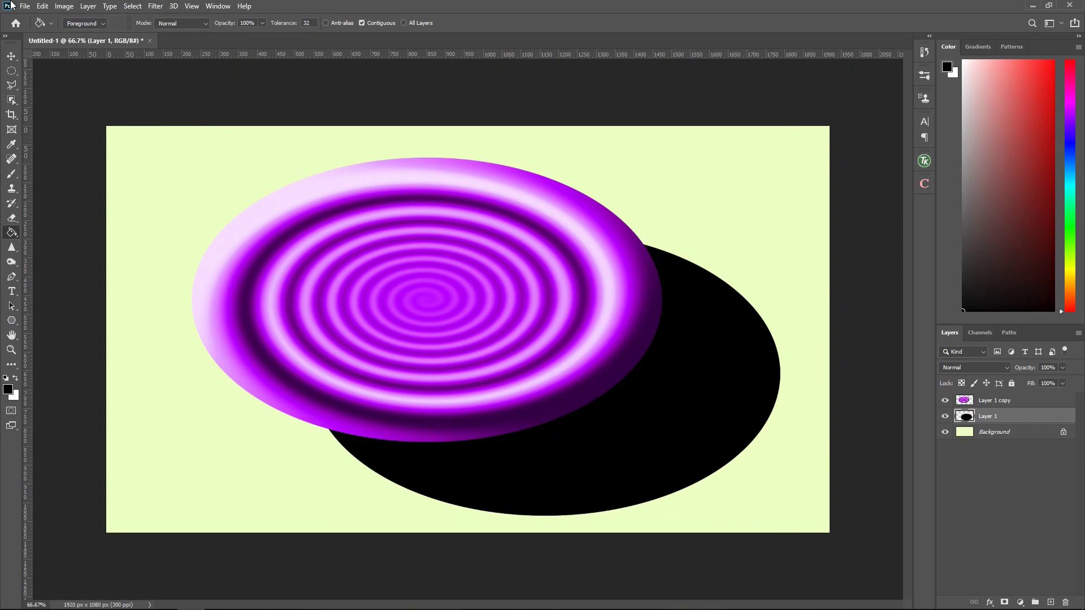
left_click(158, 7)
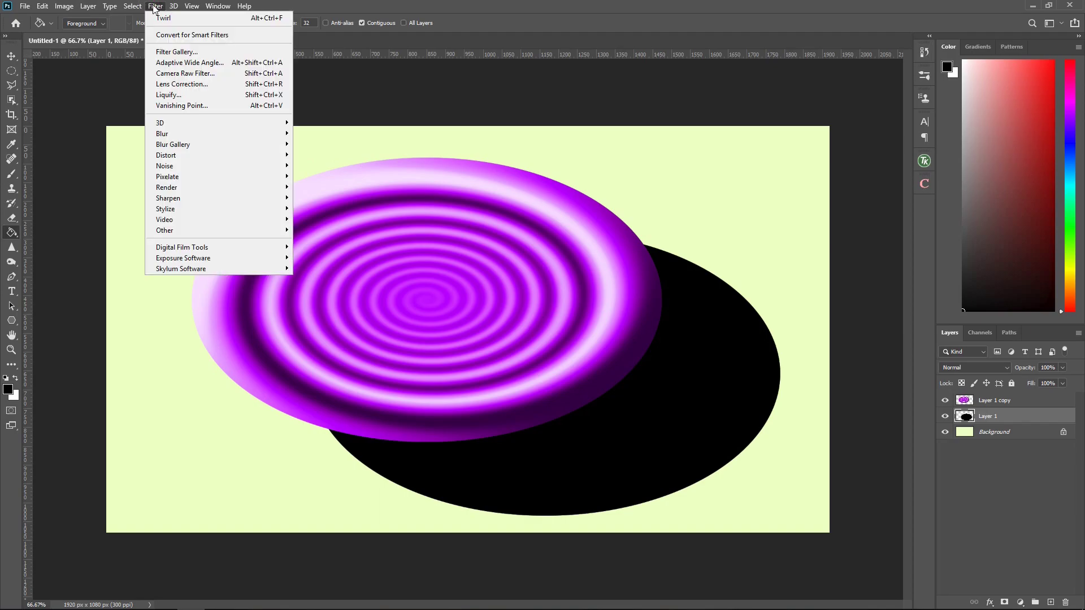
Step: Blur the black oval with a 33.2-pixel Gaussian Blur
left_click(157, 6)
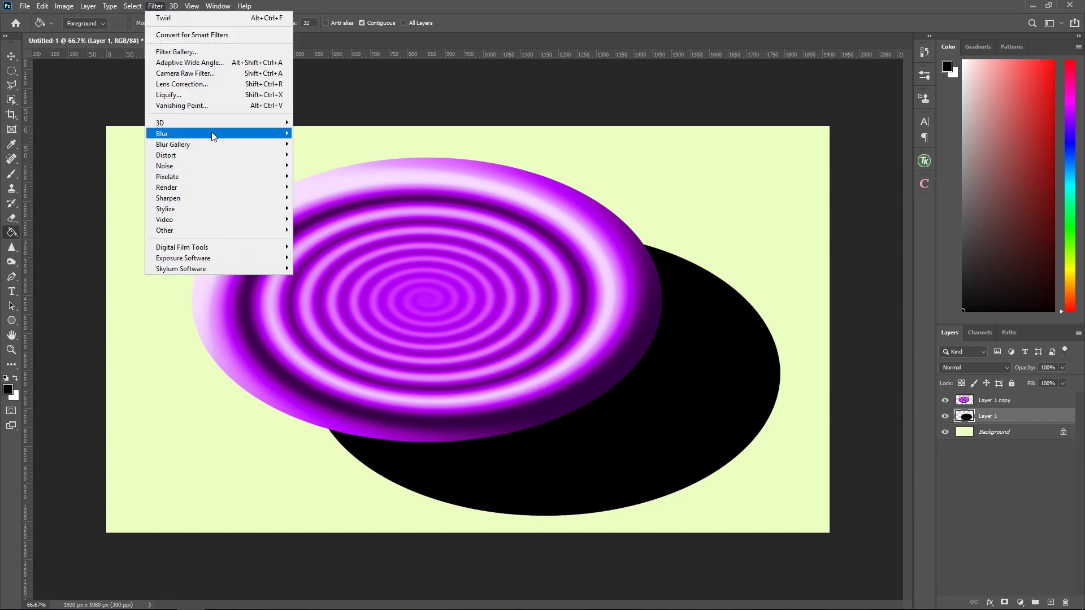
mouse_move(162, 134)
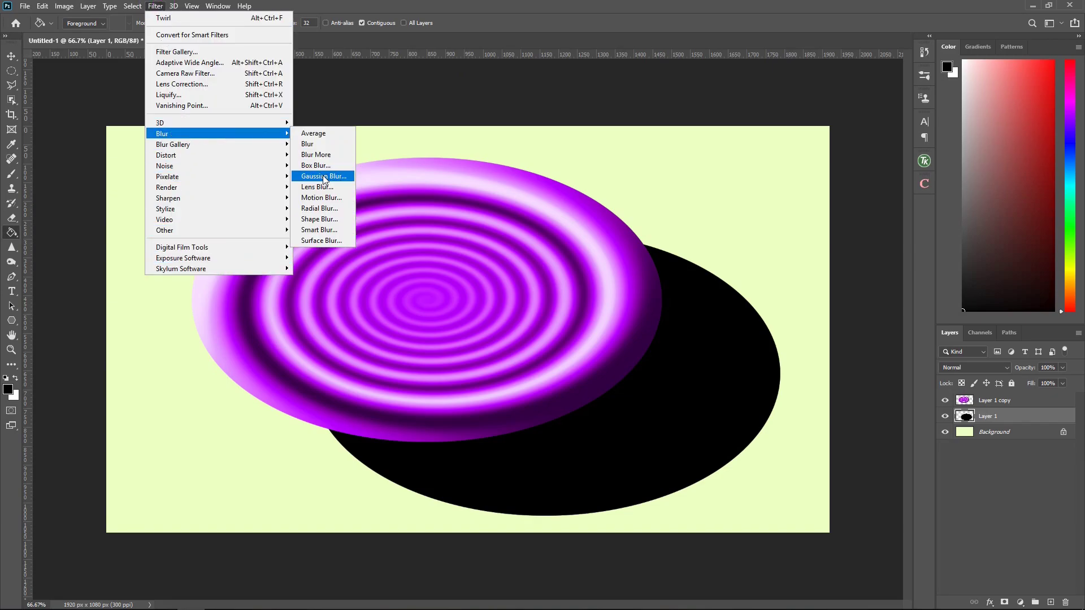
left_click(324, 177)
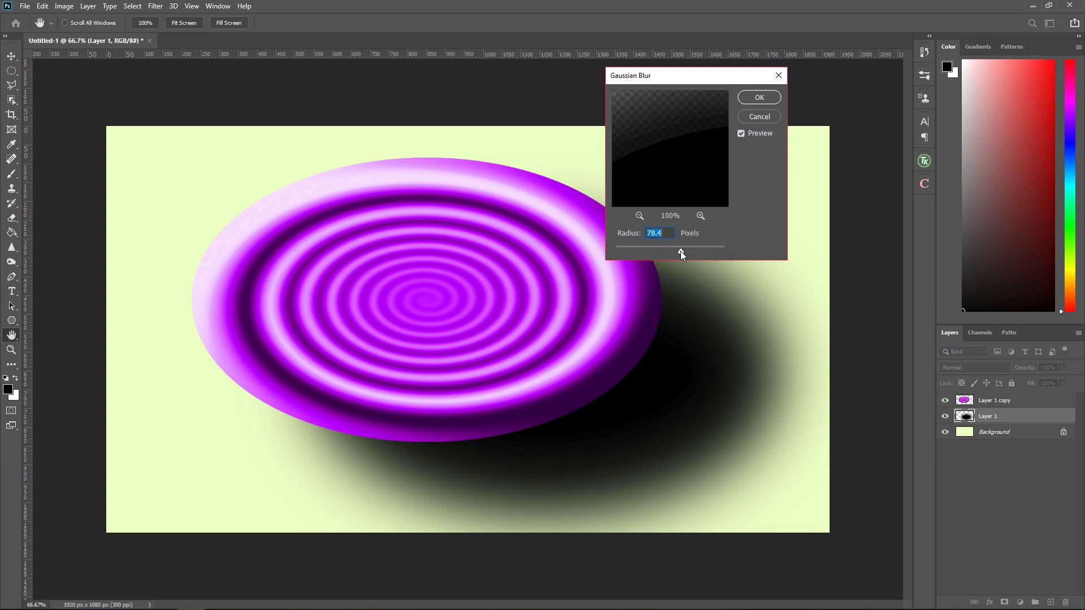
left_click_drag(680, 250, 675, 252)
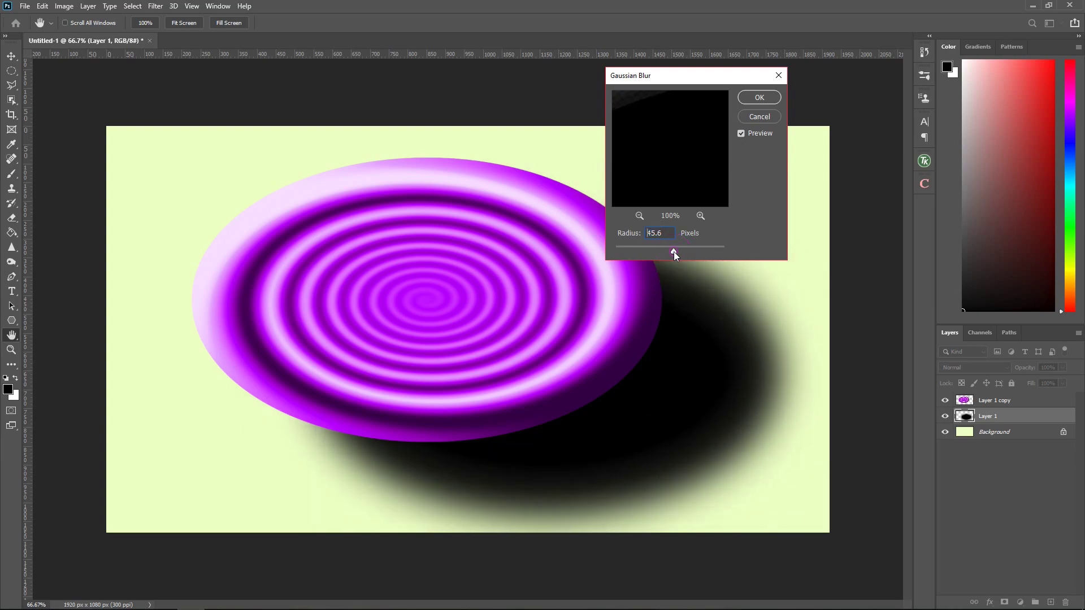
left_click_drag(673, 252, 717, 253)
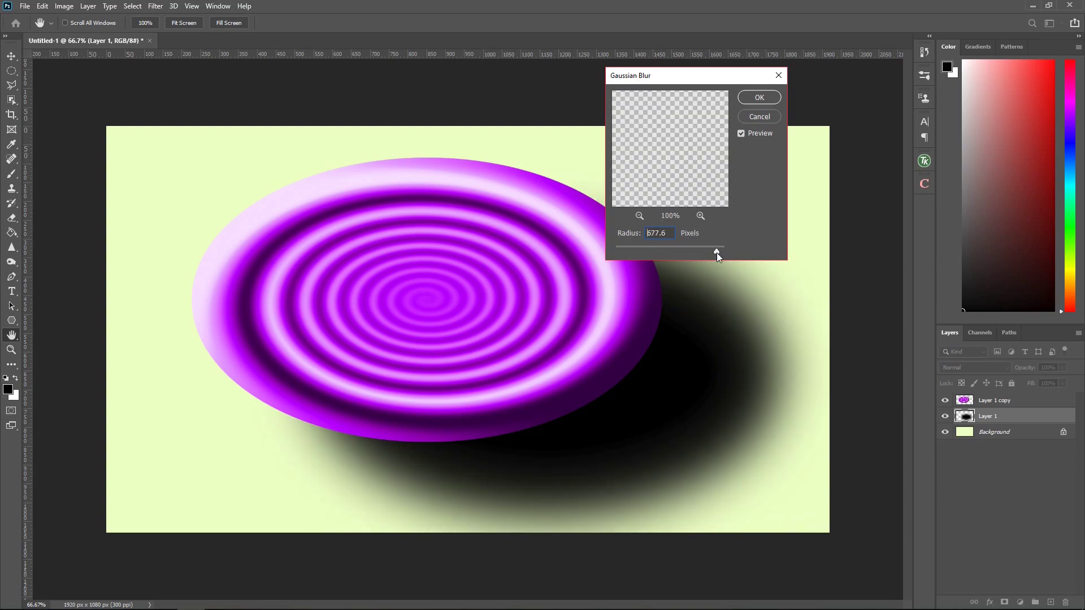
left_click_drag(716, 252, 669, 253)
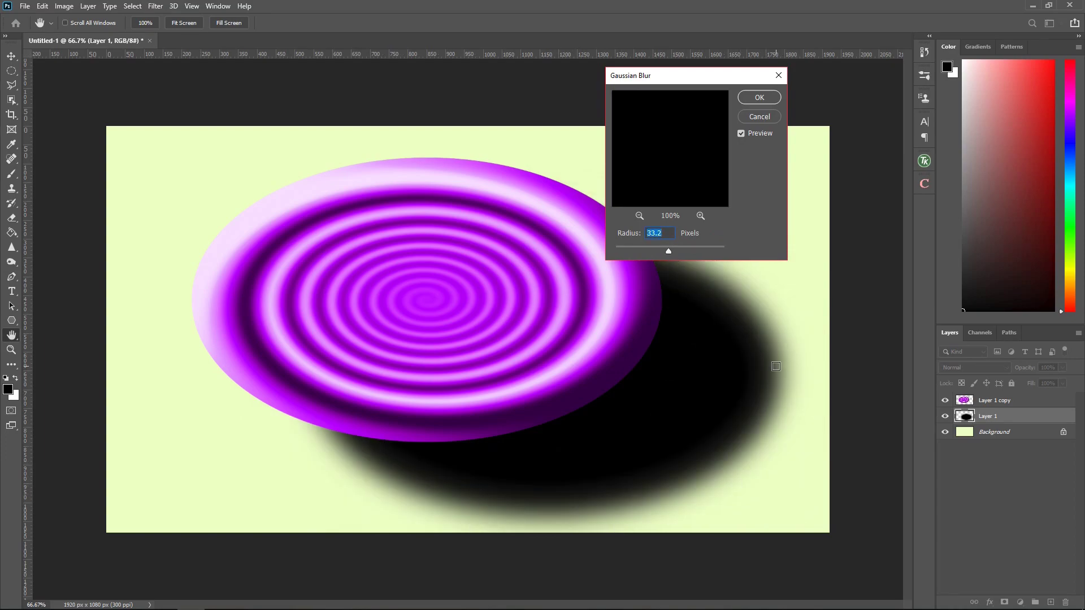
left_click(759, 98)
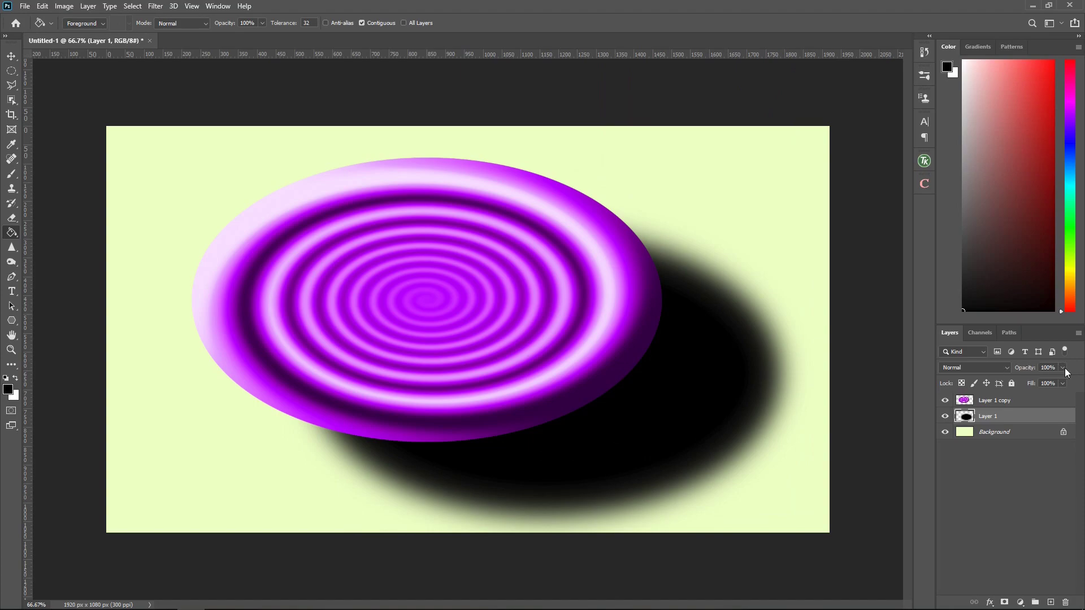
Step: Lower the shadow layer's opacity to 57%
left_click(1062, 368)
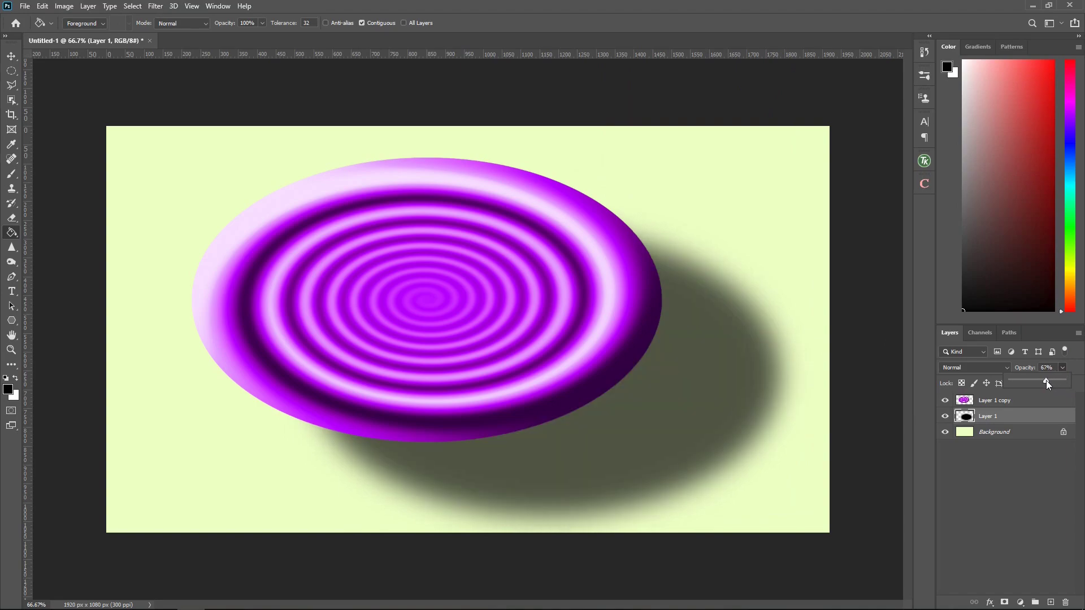
left_click_drag(1048, 382, 1040, 381)
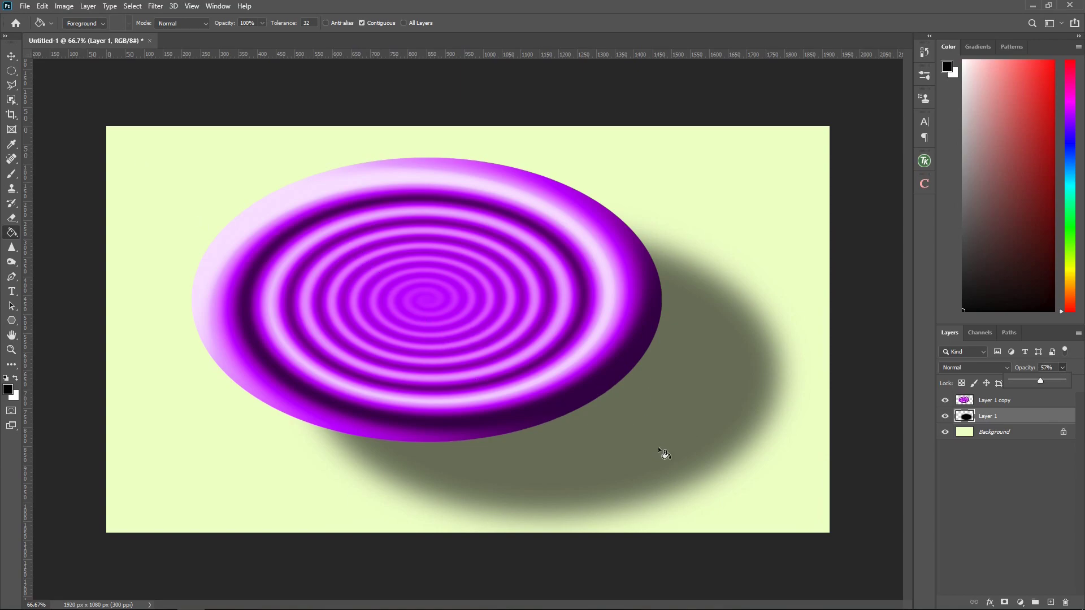
scroll(657, 447, "up", 2)
scroll(657, 446, "up", 1)
scroll(657, 447, "down", 2)
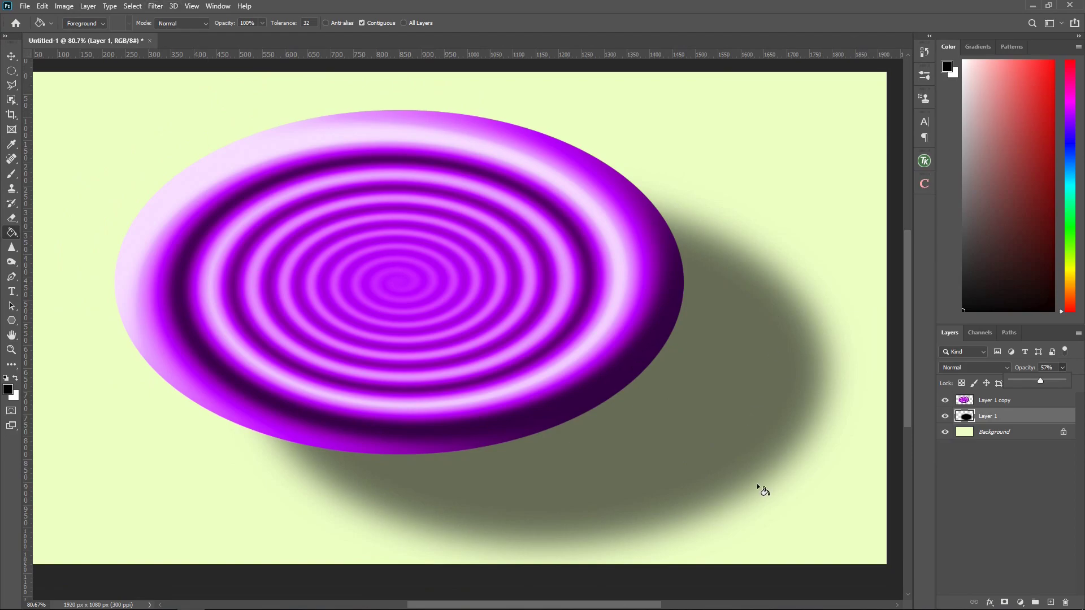
left_click(152, 6)
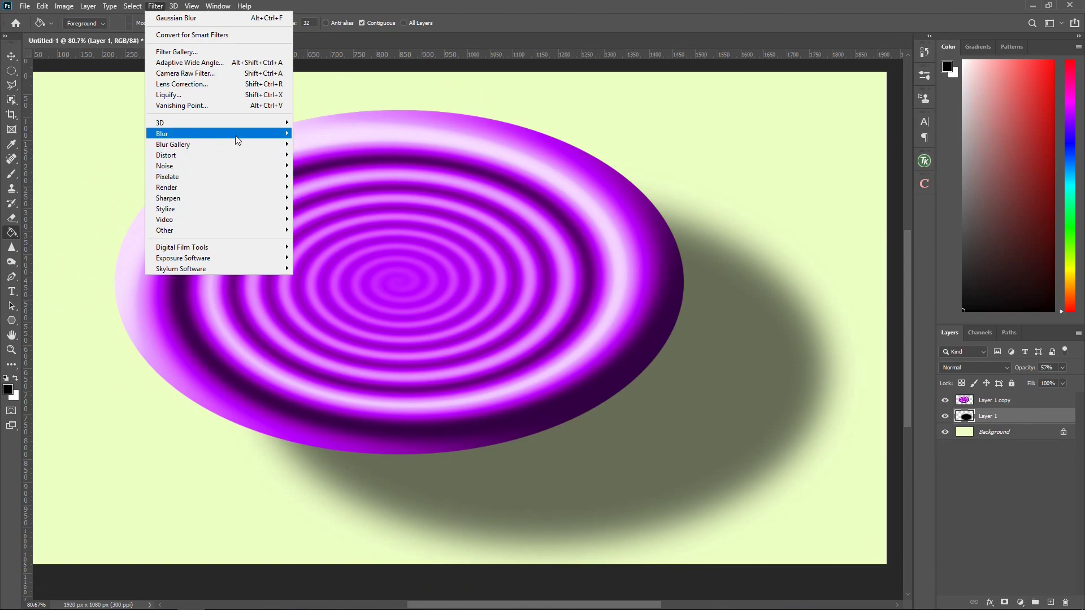
mouse_move(161, 134)
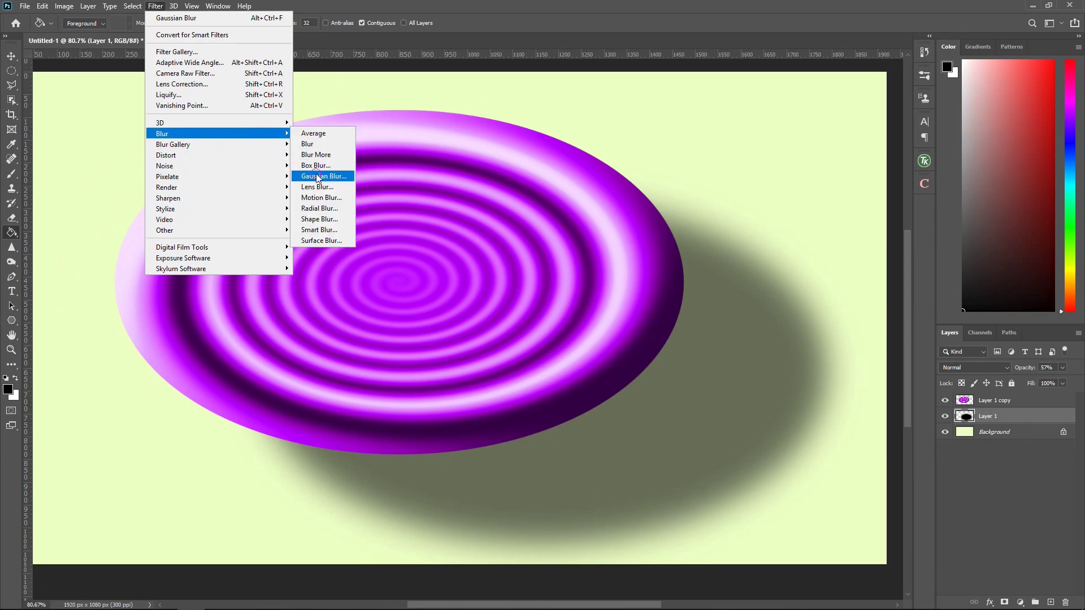
Step: Reapply the 33.2-pixel Gaussian Blur to the shadow and reselect the plate's layer
left_click(323, 176)
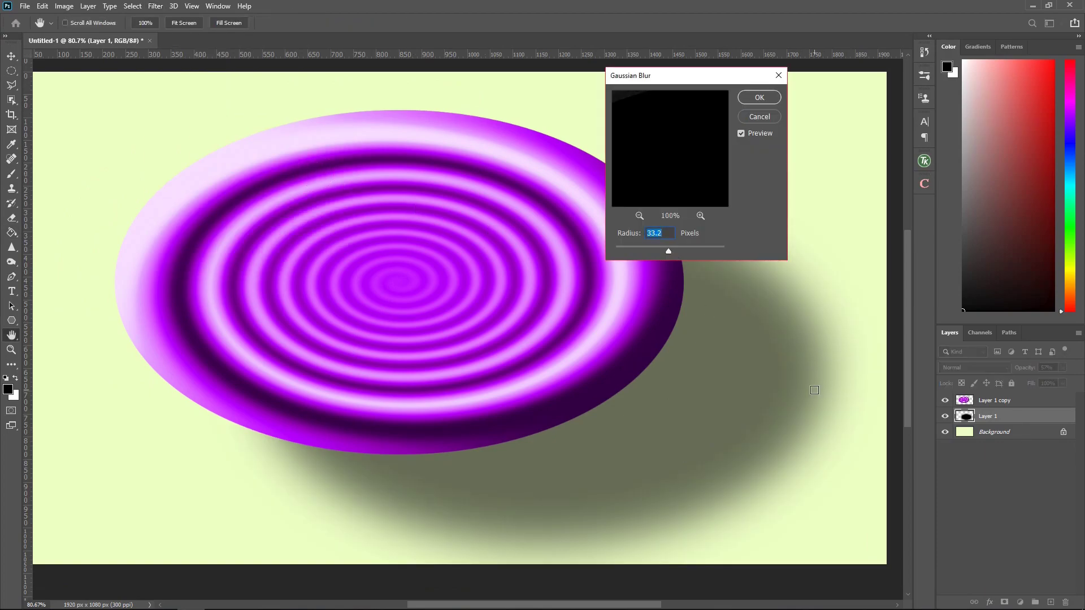
left_click(759, 97)
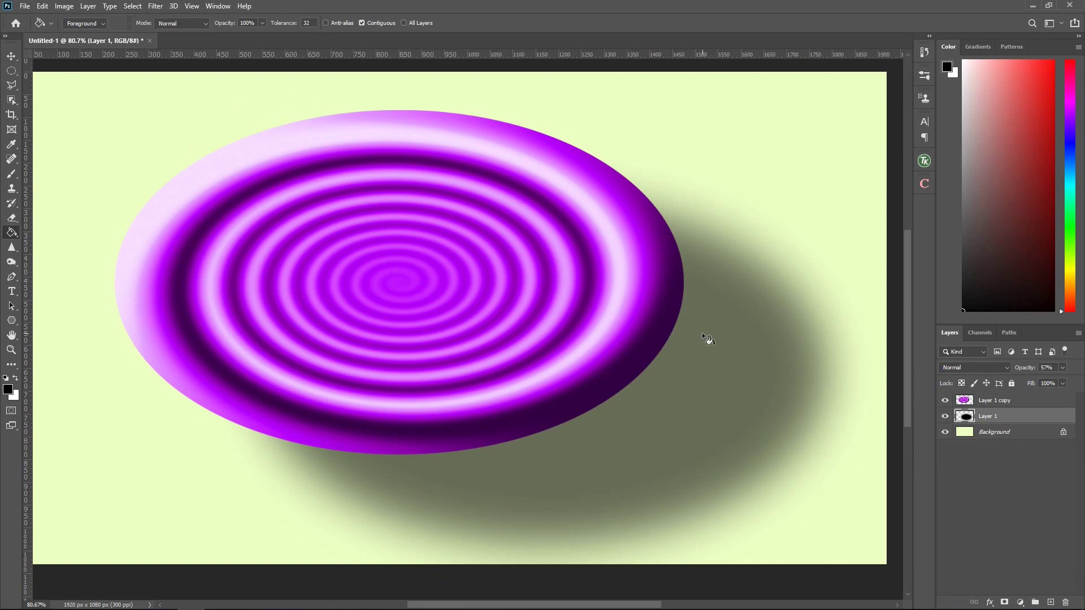
left_click(987, 401)
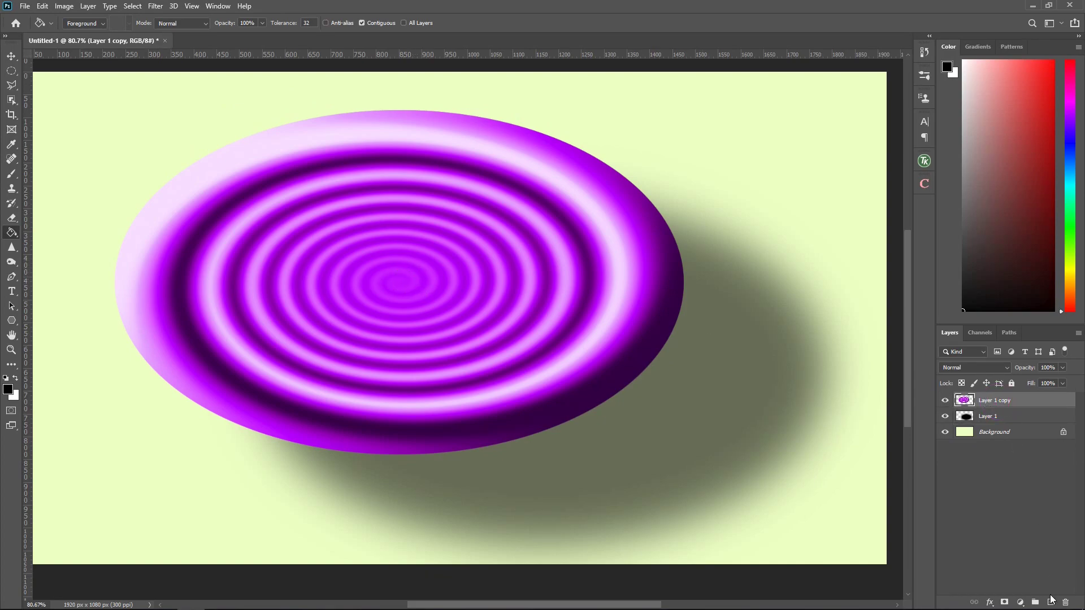
Step: Add a new empty Layer 2 on top and make it the working layer
left_click(1050, 602)
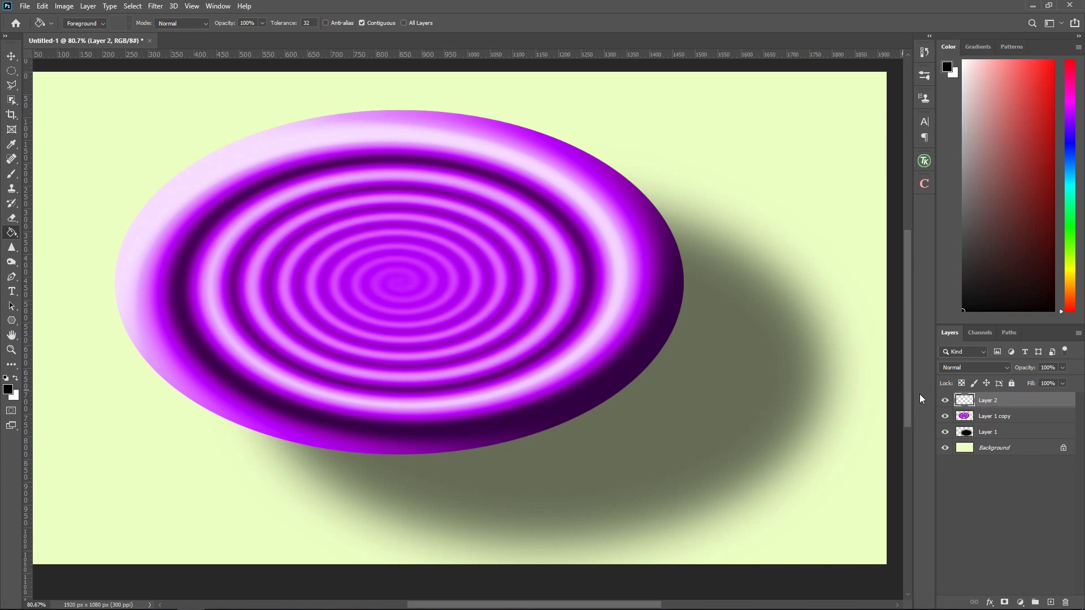
left_click(1000, 419)
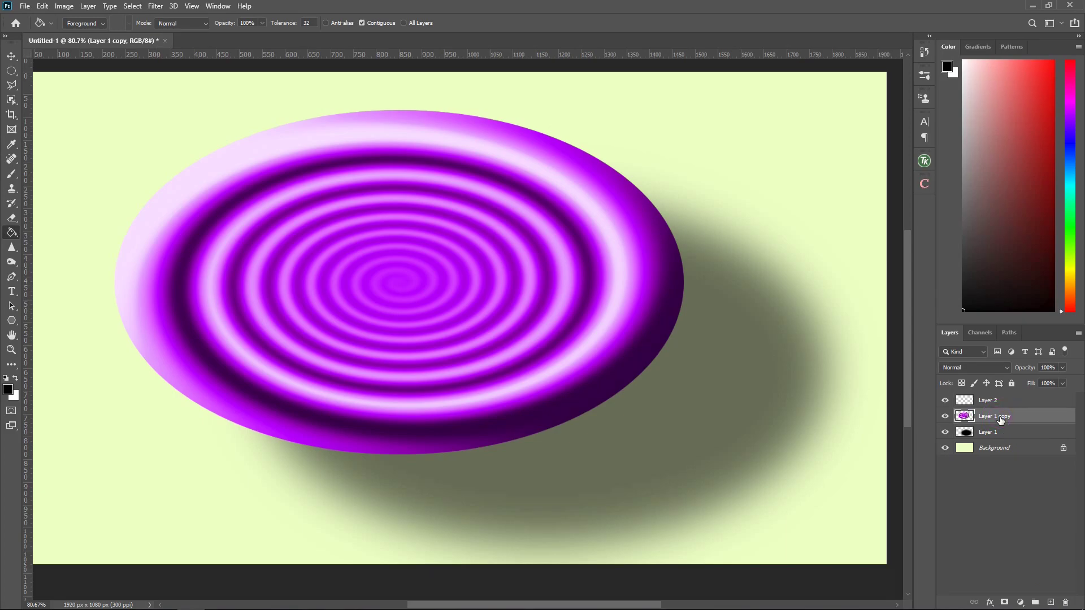
left_click(999, 432)
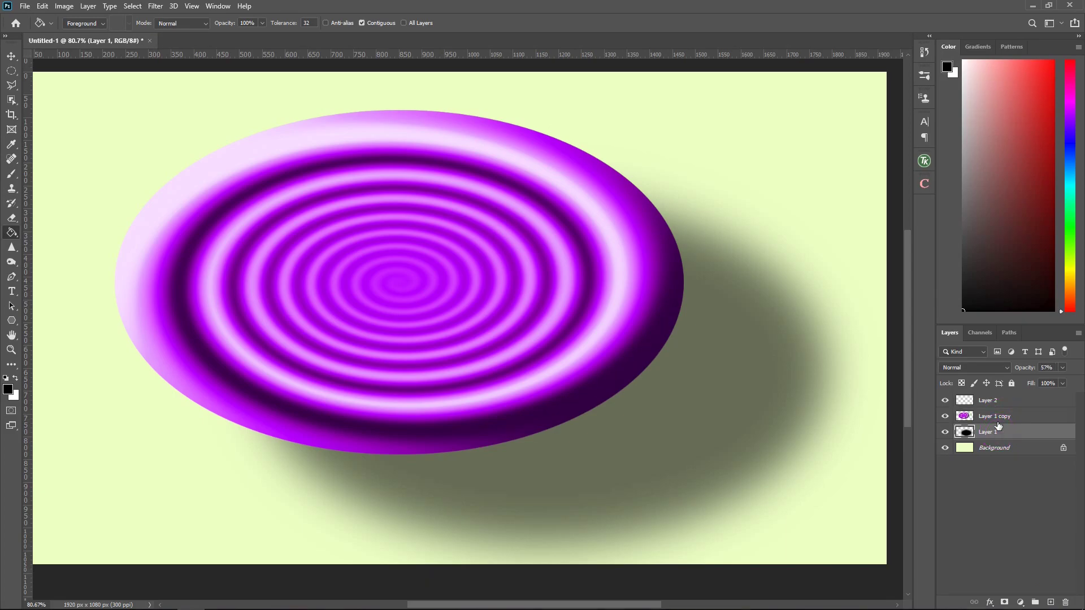
left_click(998, 419)
left_click(997, 401)
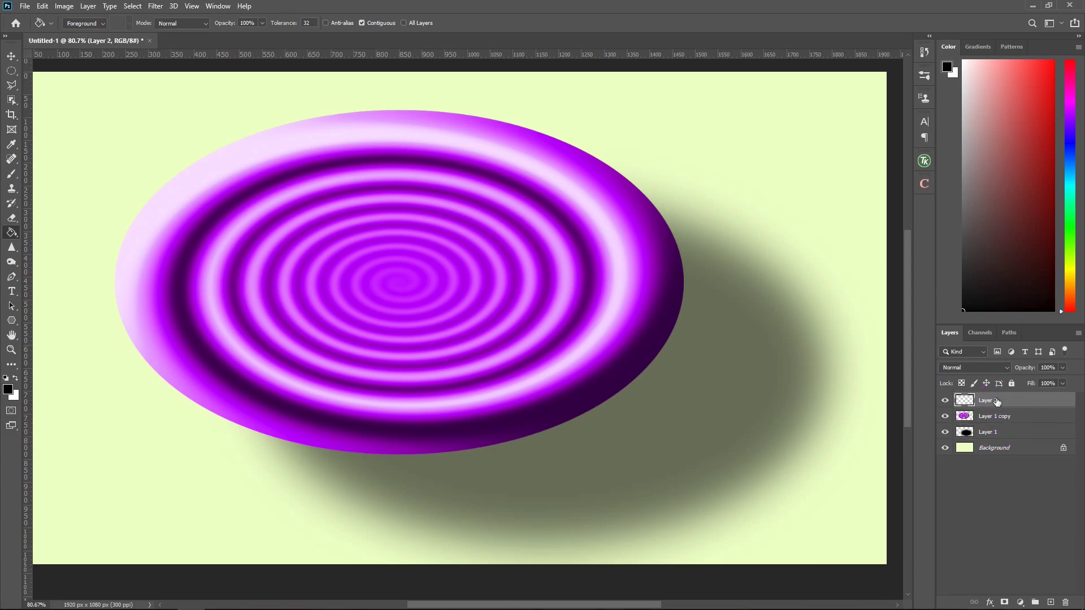
Step: Draw a small oval selection on the upper-left part of the spiral plate
left_click(11, 71)
left_click(53, 82)
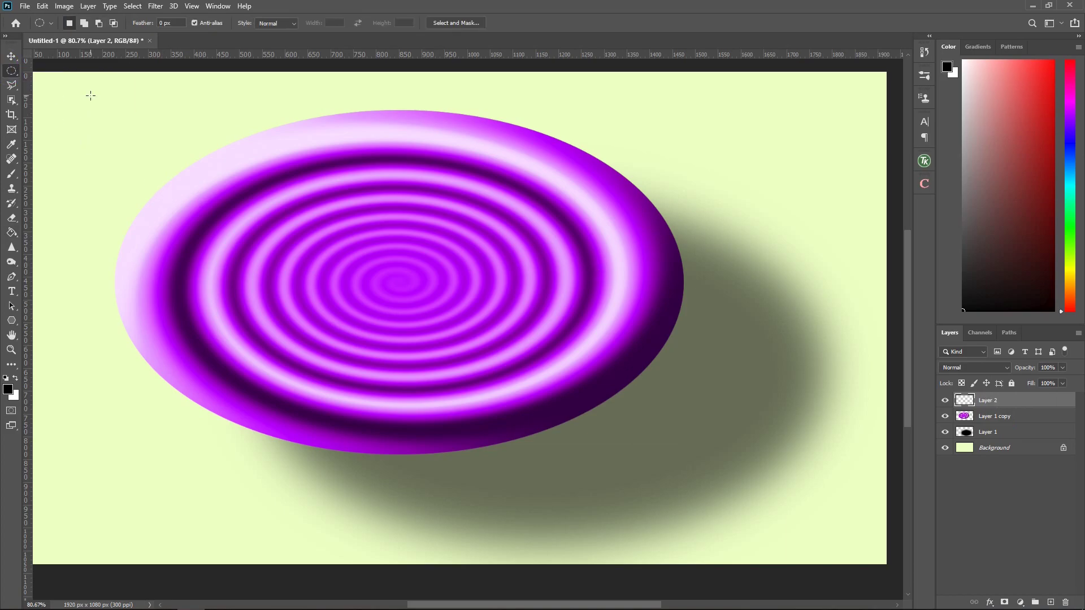
mouse_move(269, 168)
left_mouse_down()
mouse_move(421, 251)
mouse_move(383, 236)
left_mouse_up()
left_click_drag(11, 234, 57, 232)
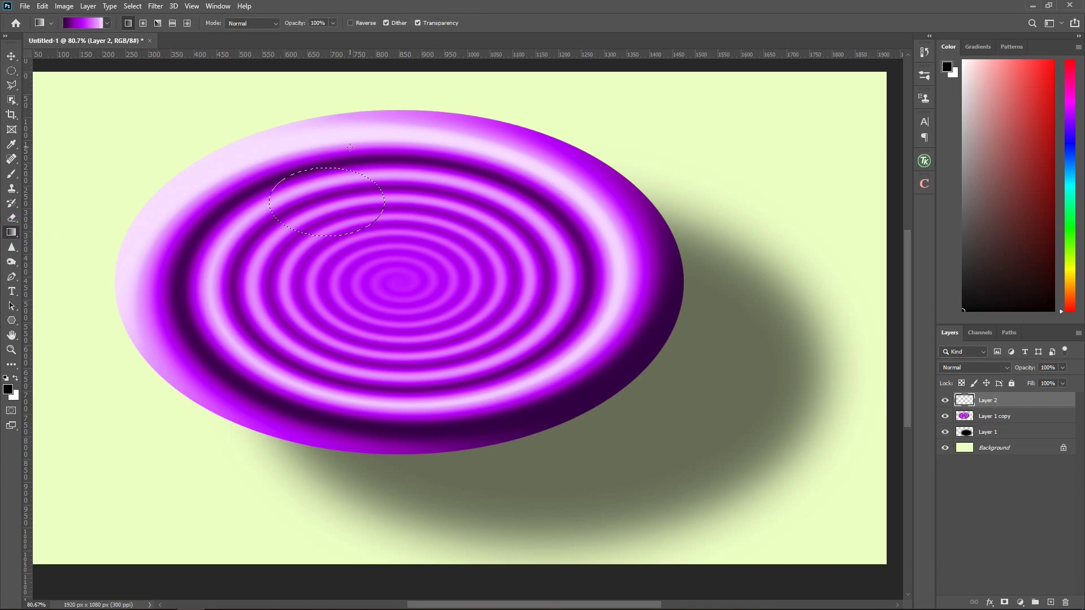
left_click(88, 23)
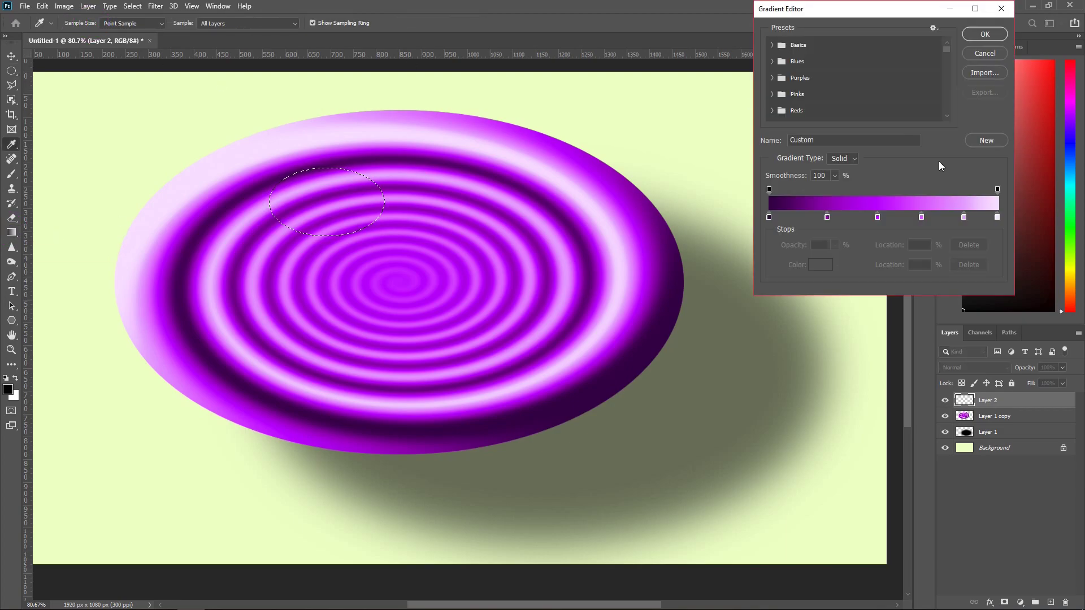
Step: Recolour the first three gradient stops to dark brown, brownish orange and bright orange
left_click(768, 217)
left_click(821, 265)
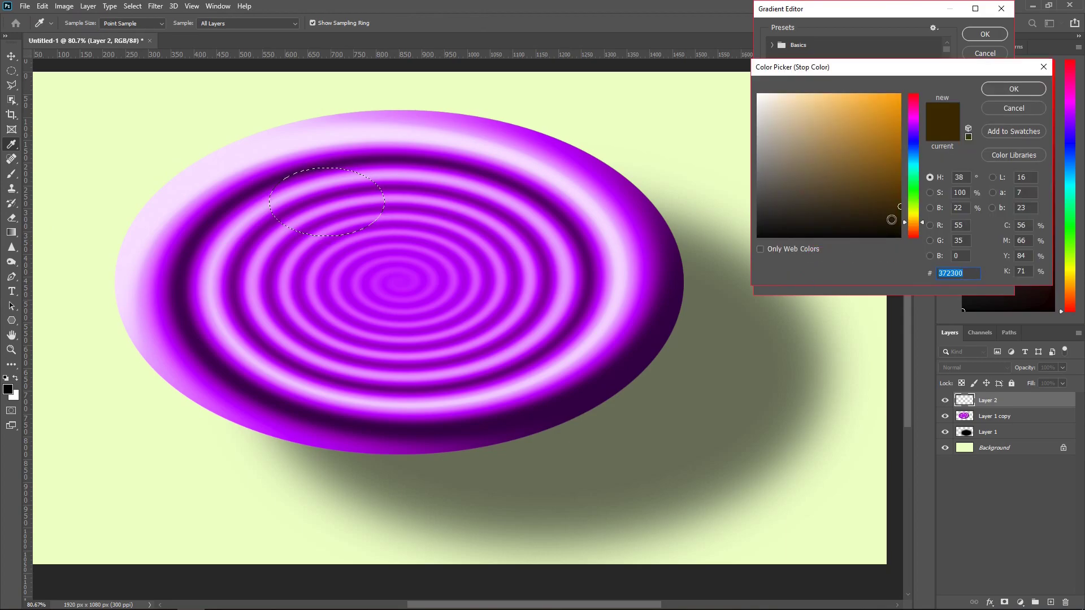
left_click(913, 222)
left_click(1014, 89)
left_click(825, 217)
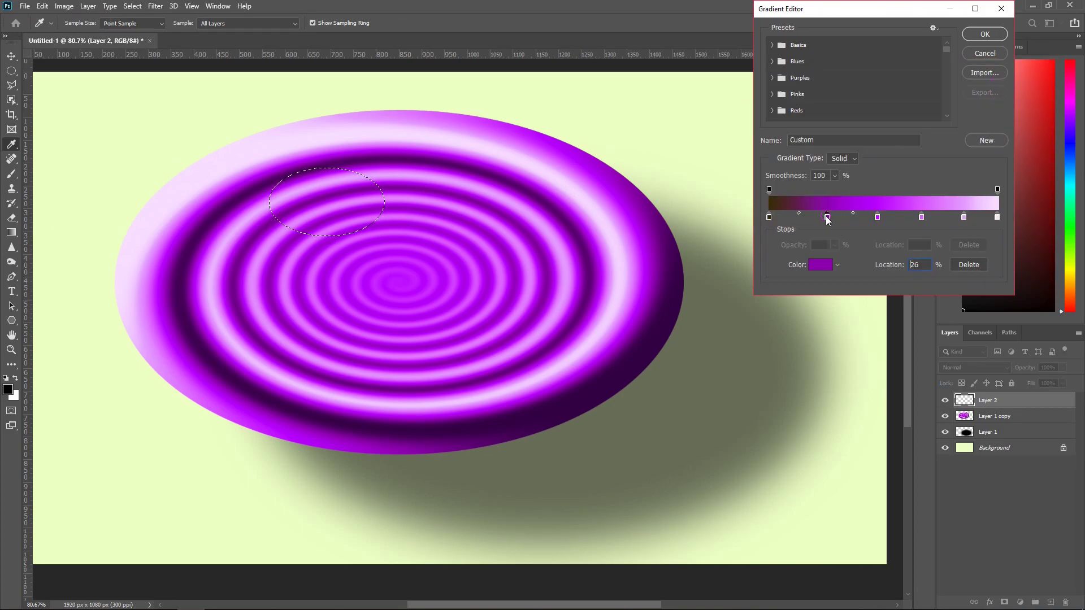
left_click(820, 264)
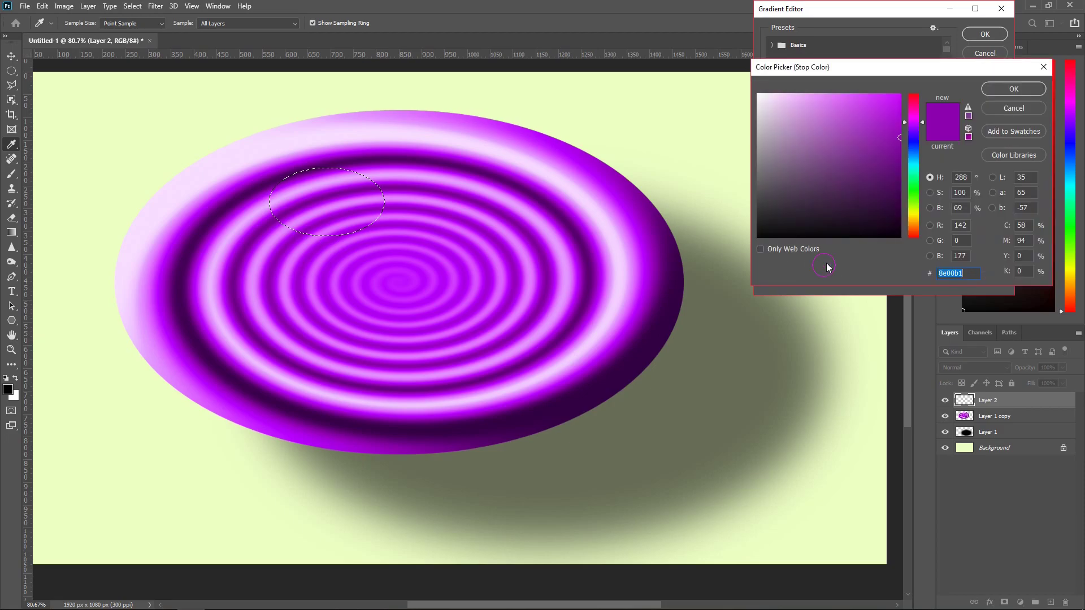
left_click(914, 223)
left_click(1013, 89)
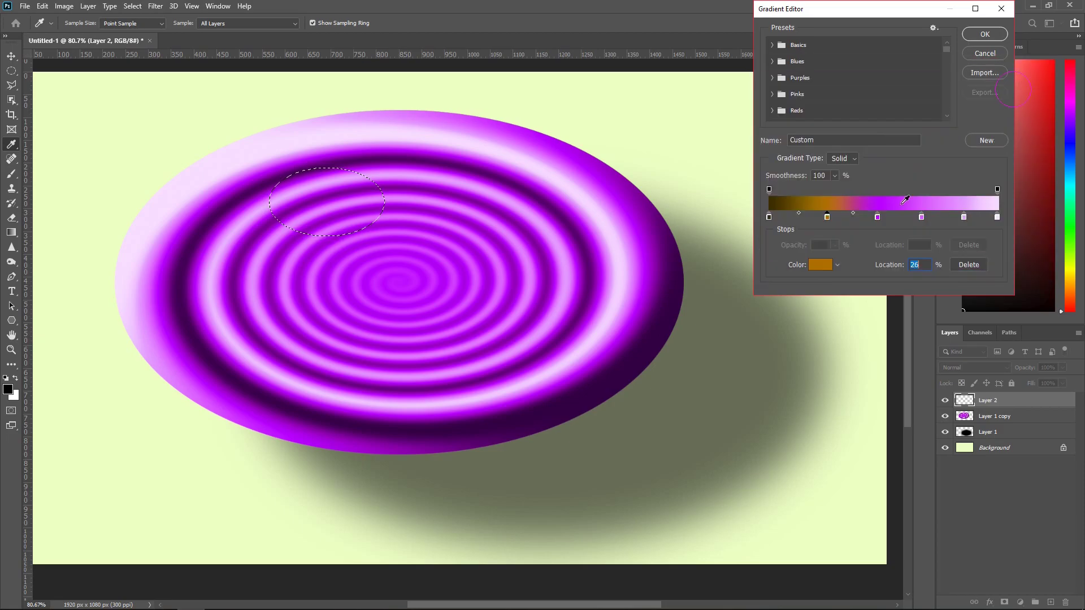
left_click(877, 217)
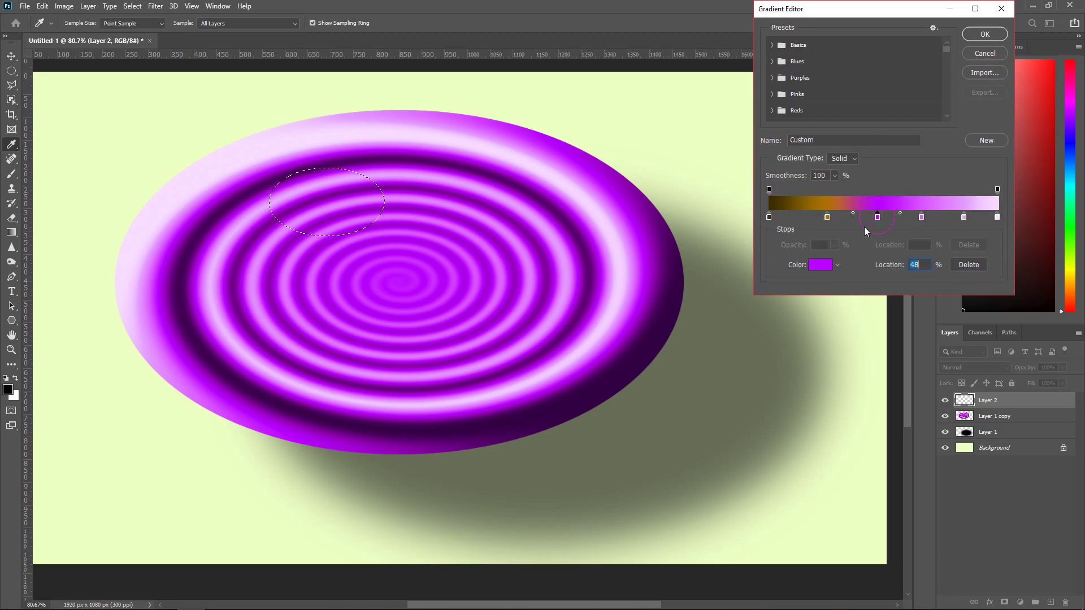
left_click(827, 265)
left_click(914, 226)
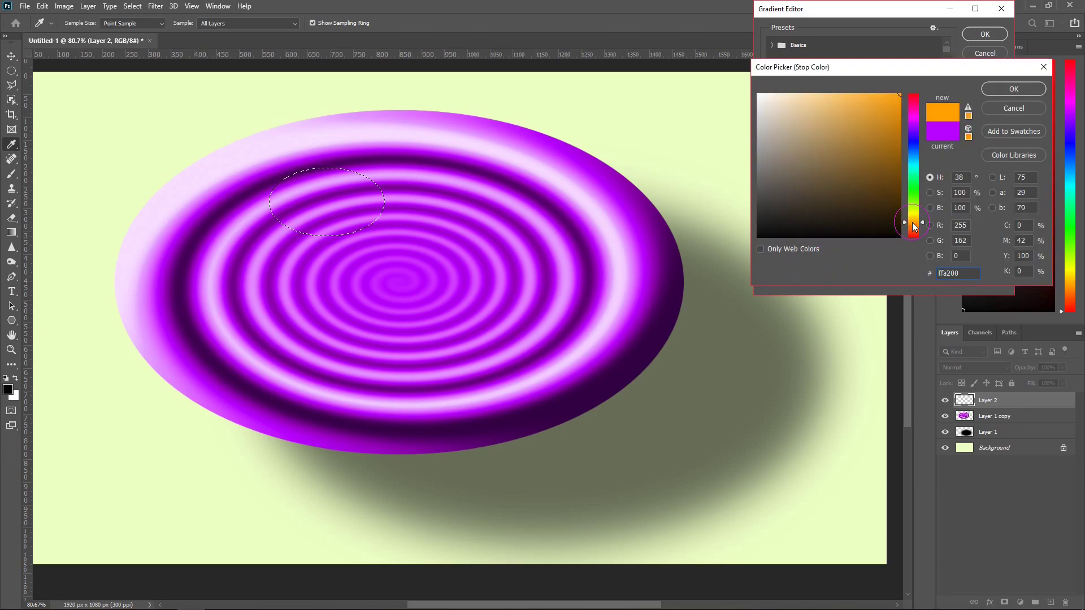
left_click(1000, 90)
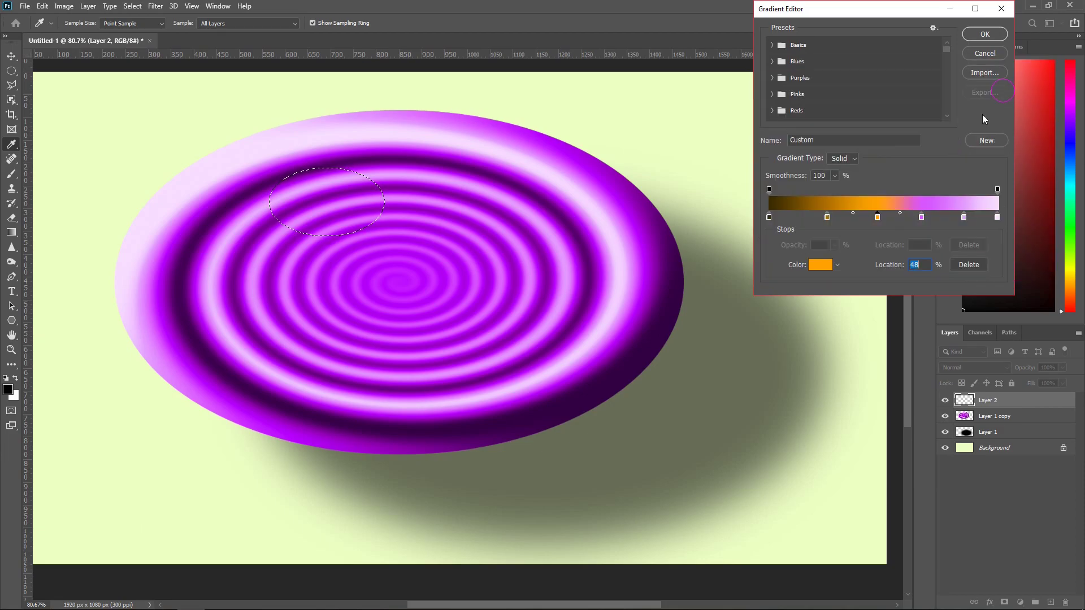
Step: Recolour the 67%, 85% and end stops to light orange, pale orange and cream, then accept
left_click(921, 217)
left_click(821, 268)
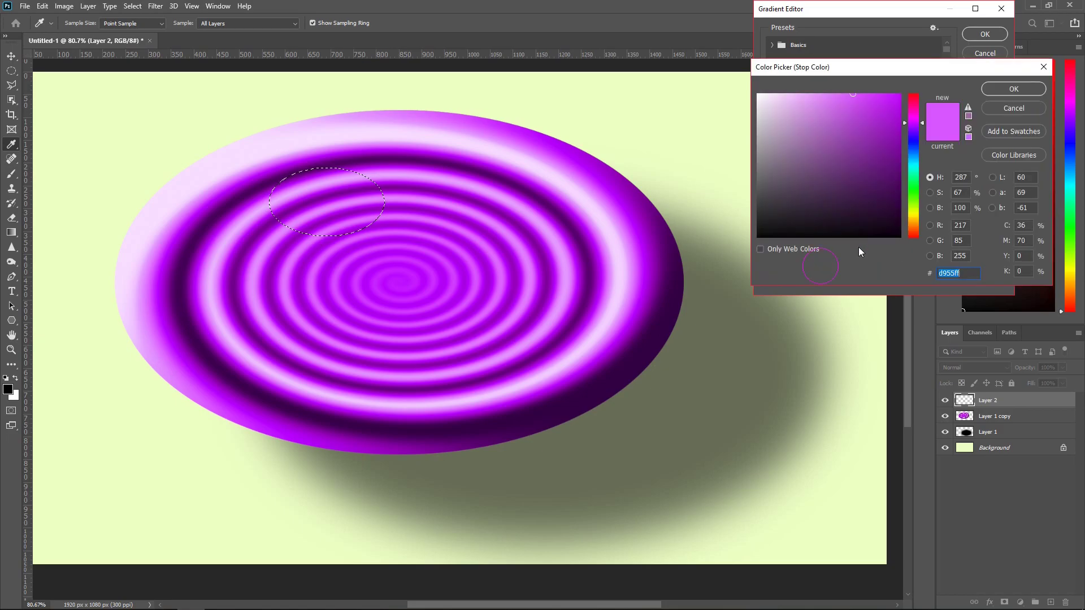
left_click(913, 223)
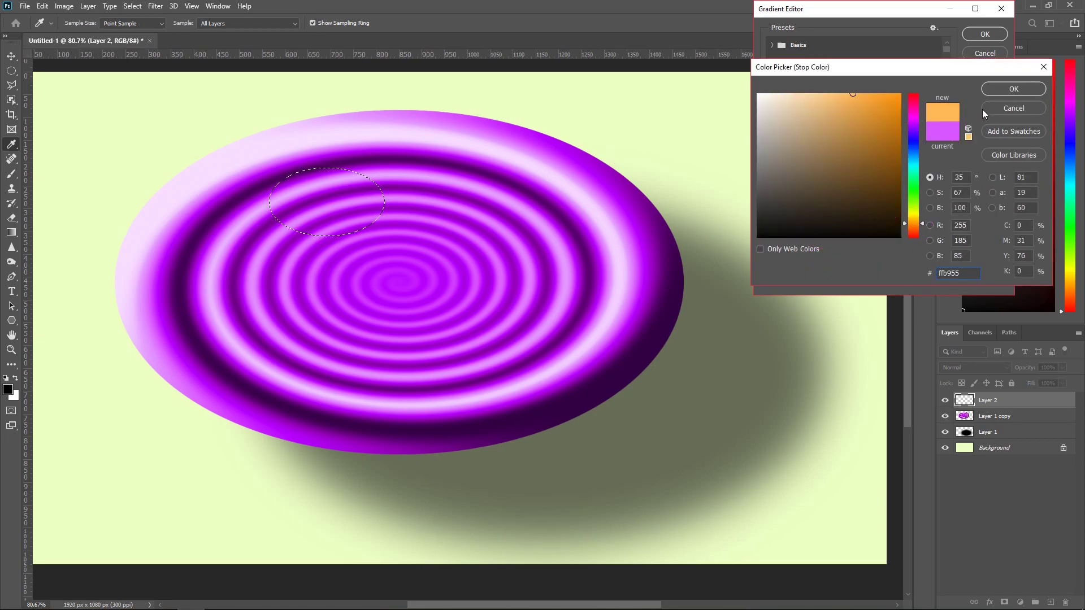
left_click(1012, 89)
left_click(964, 216)
left_click(821, 266)
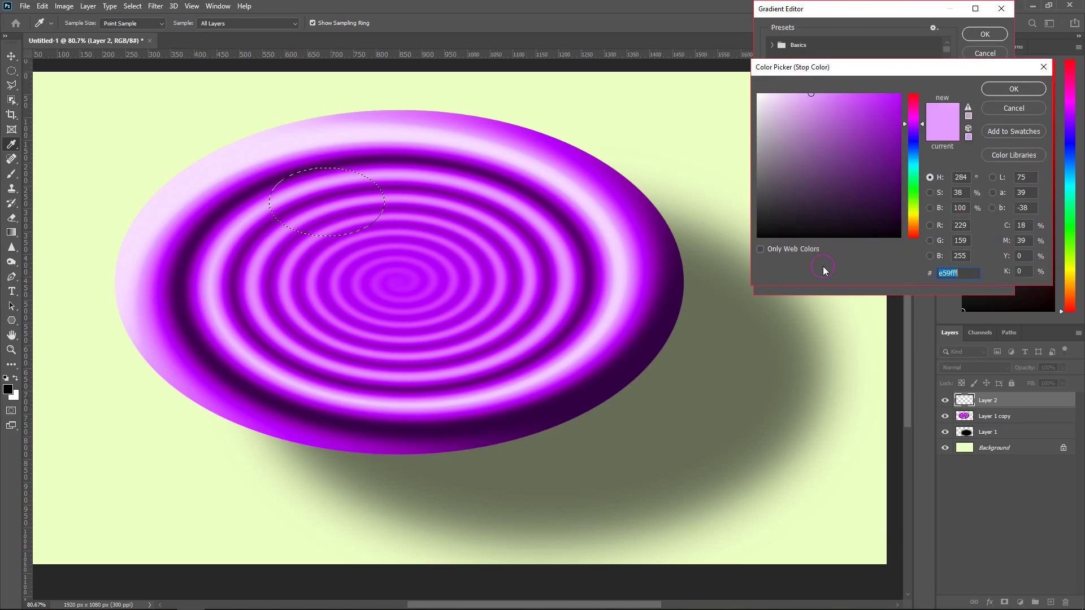
left_click(913, 223)
left_click(1000, 90)
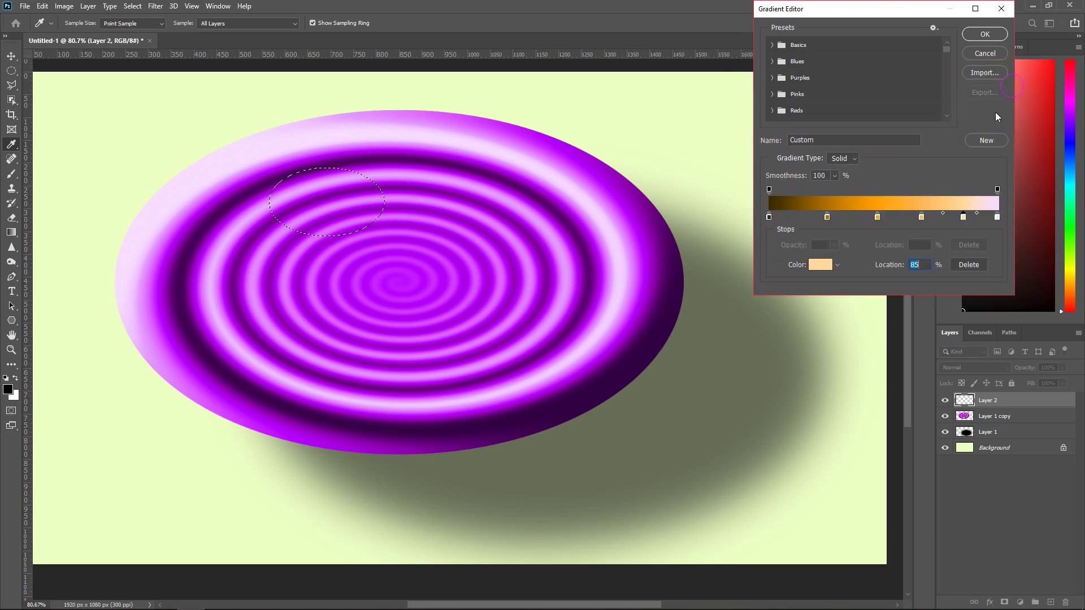
left_click(996, 216)
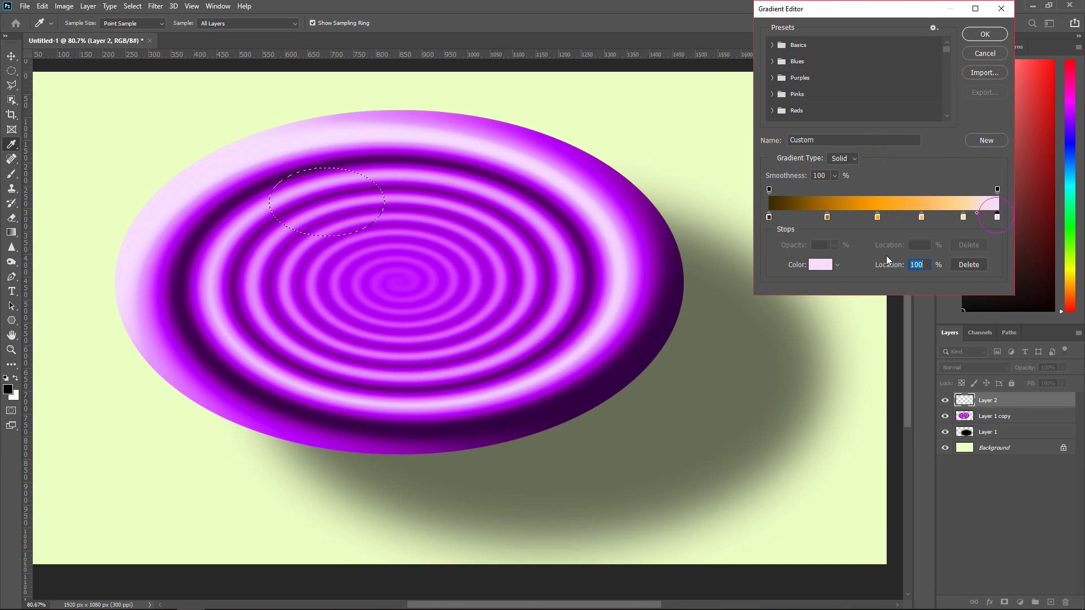
left_click(820, 266)
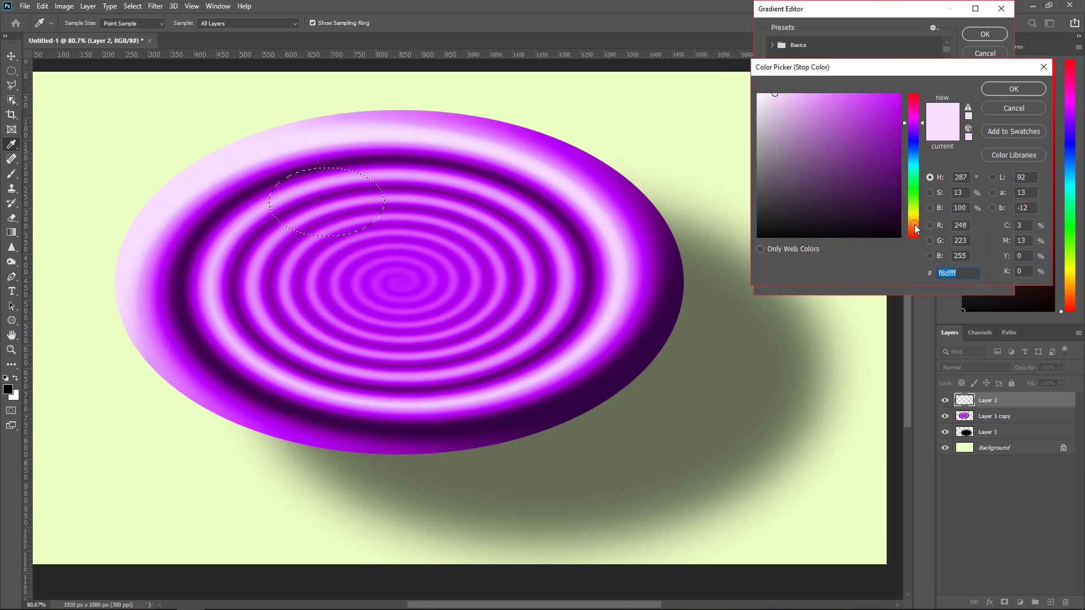
left_click(914, 225)
left_click(1019, 88)
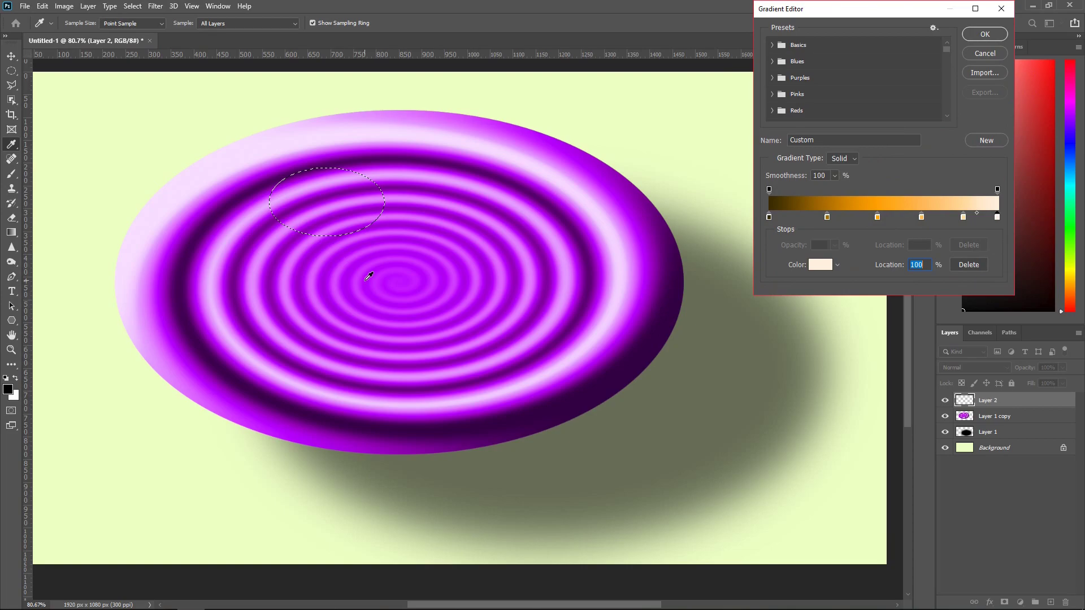
left_click(982, 32)
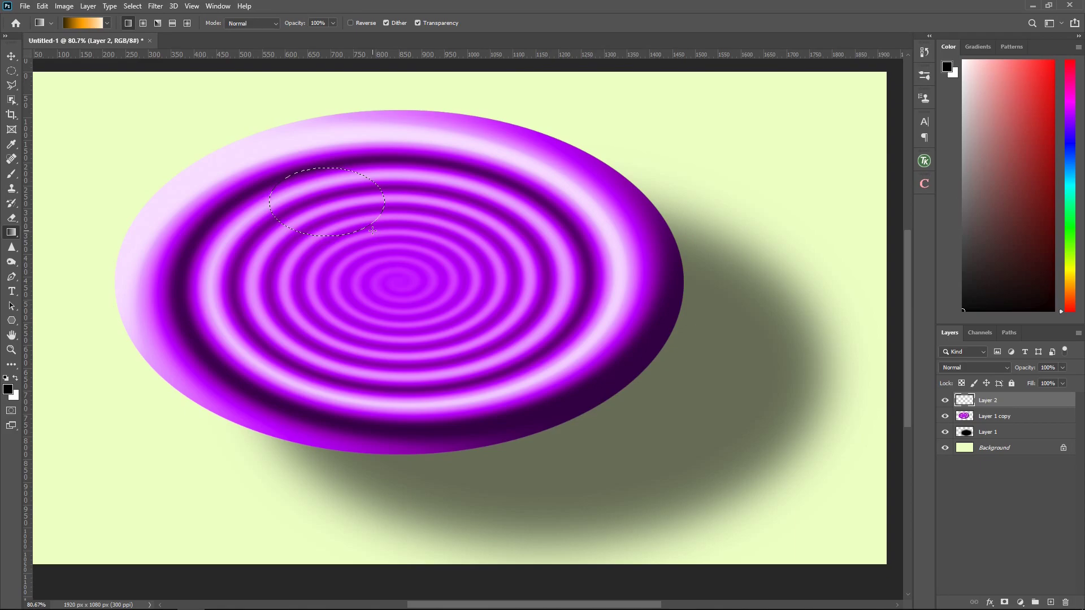
Step: Drag the gradient across the oval, cream on the left to dark brown on the right
left_click_drag(344, 215, 283, 176)
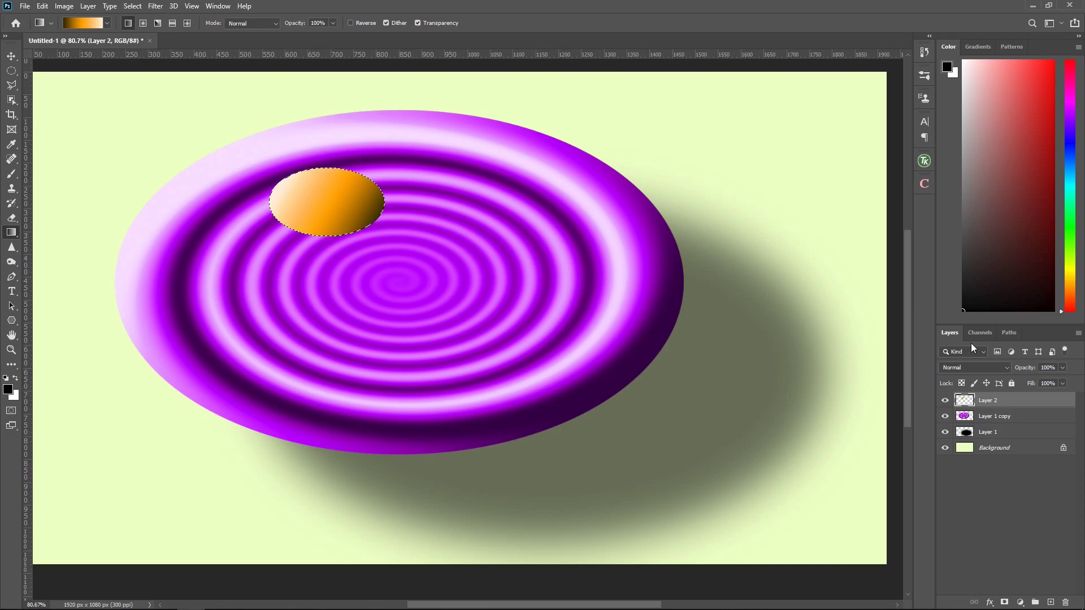
left_click(994, 418)
left_click(995, 400)
Step: Add an empty Layer 3 above Layer 1 copy, beneath the cookie, and zoom in
left_click(985, 417)
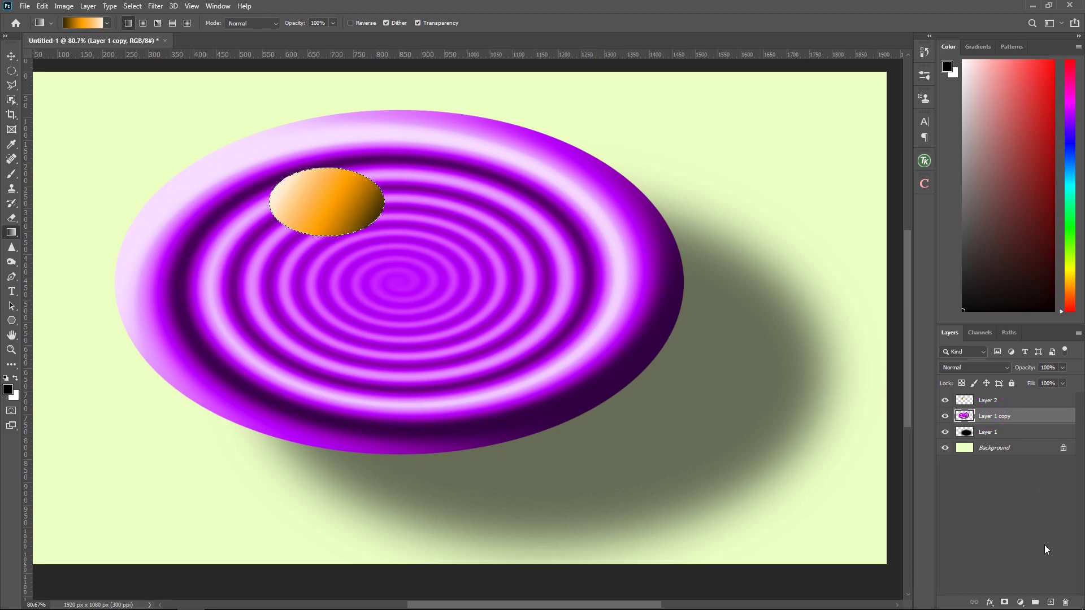
left_click(1050, 602)
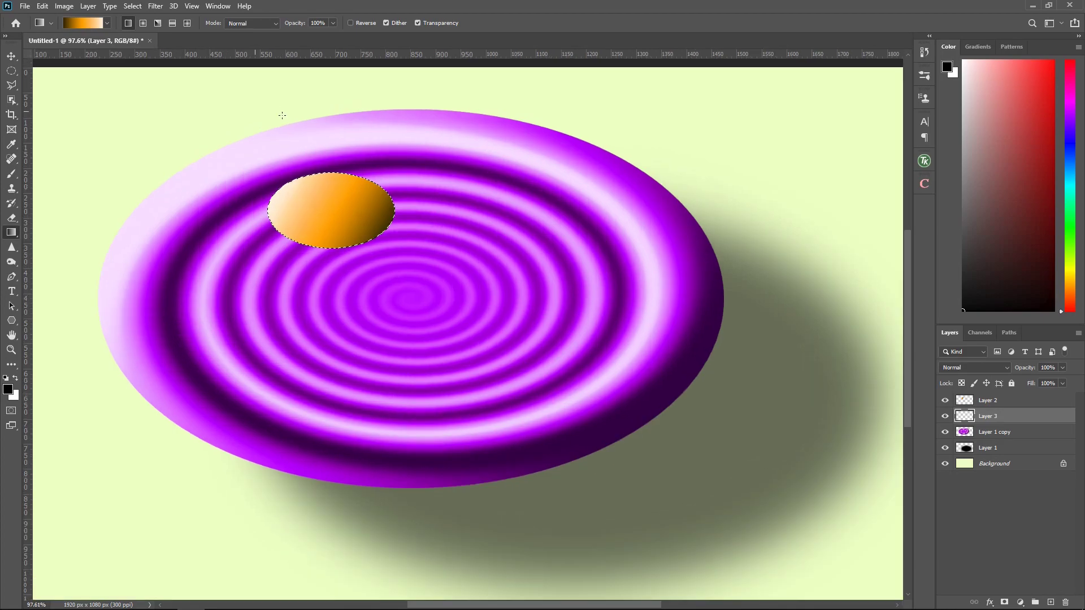
left_click_drag(315, 145, 392, 219)
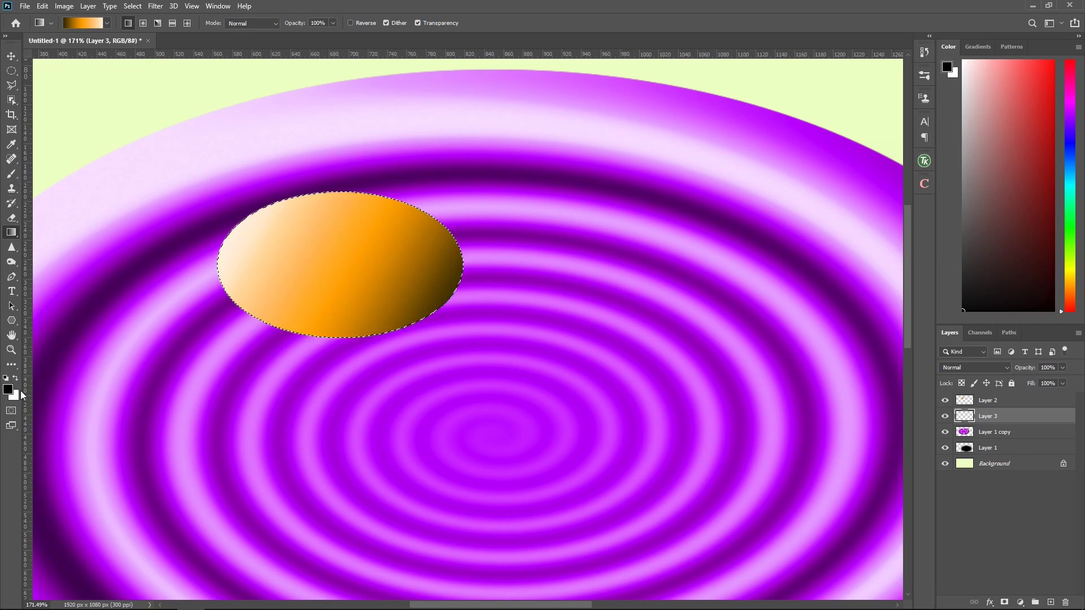
Step: Offset the cookie's oval selection a few pixels down and to the right
left_click(13, 72)
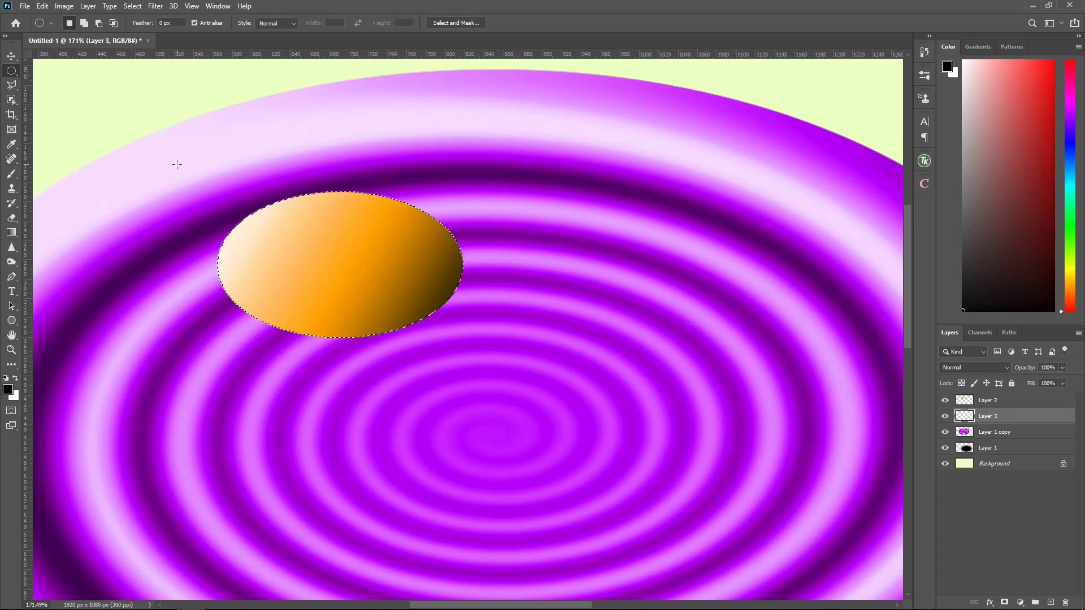
right_click(13, 72)
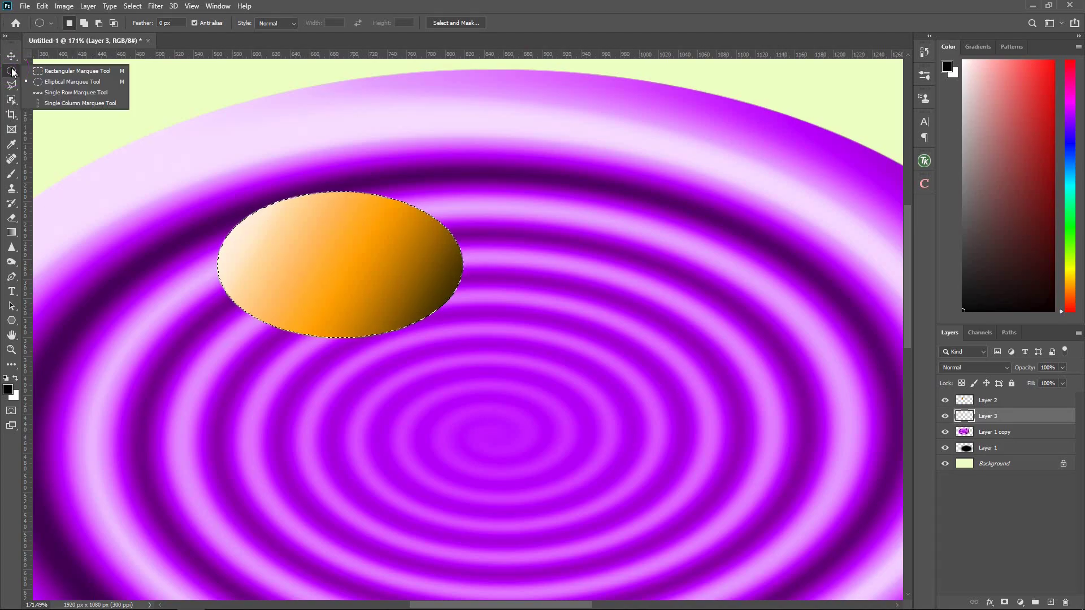
left_click(48, 83)
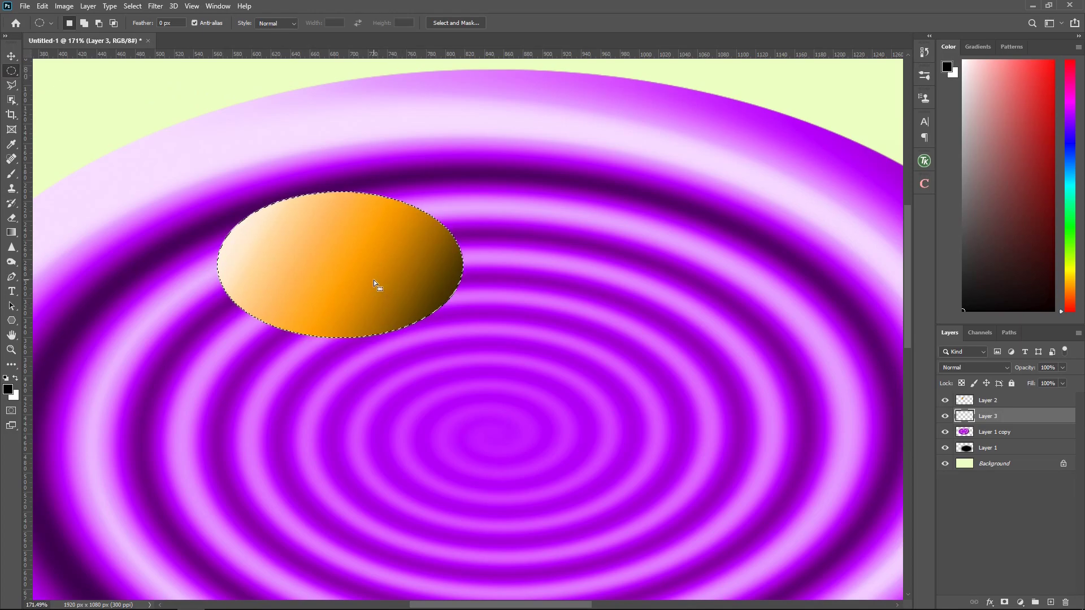
left_click_drag(374, 279, 378, 286)
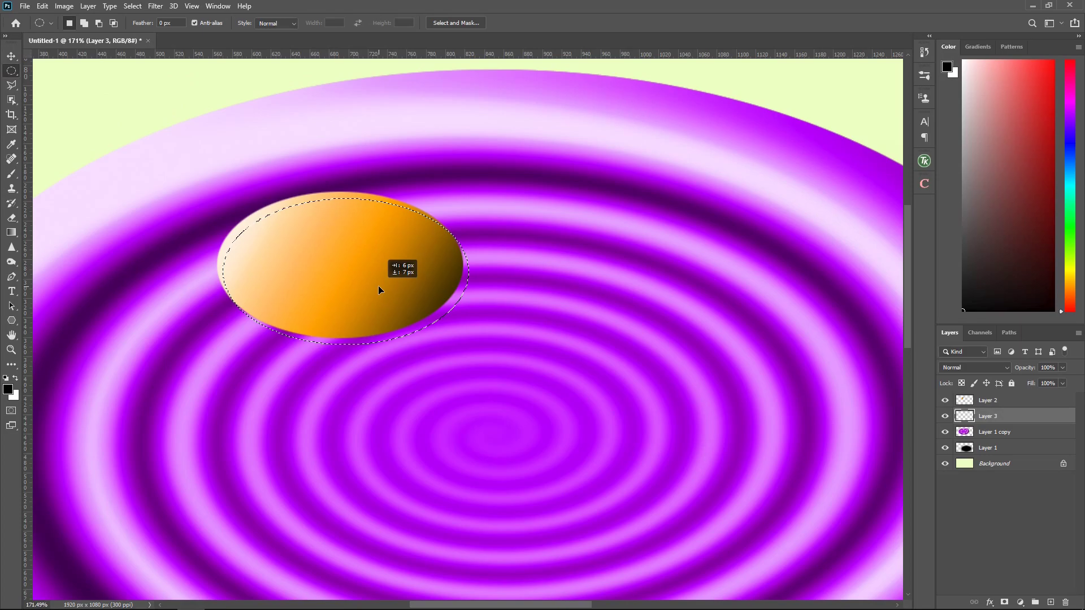
left_click_drag(378, 286, 378, 287)
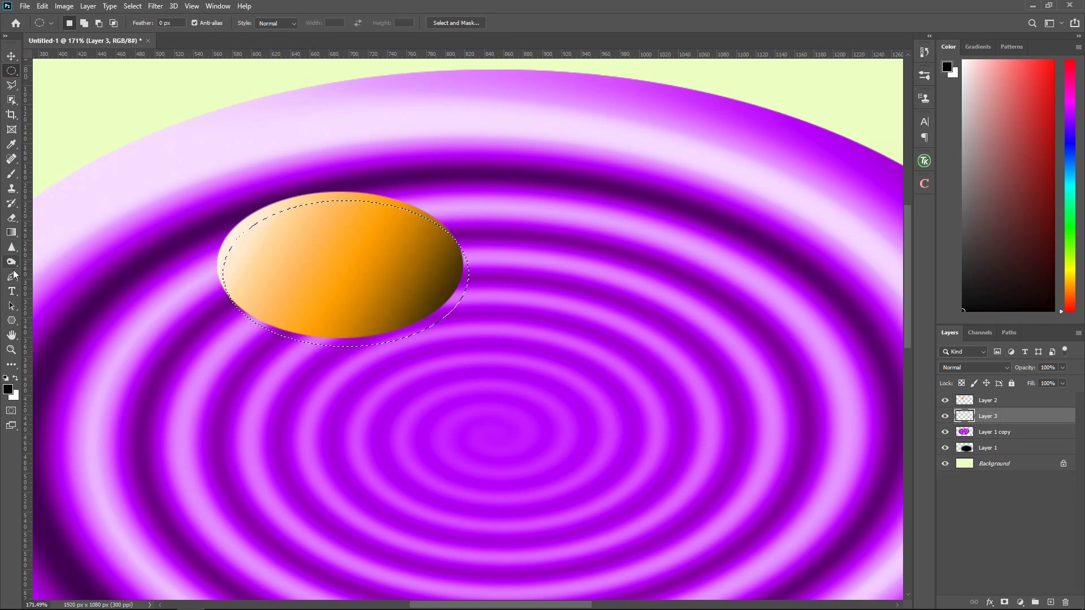
left_click(11, 232)
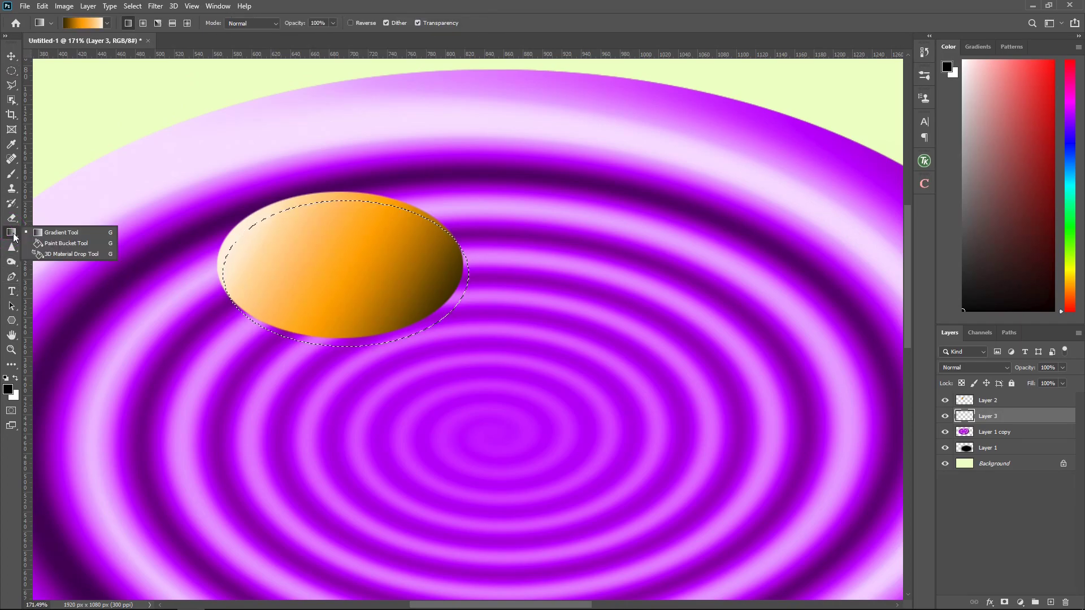
left_click(36, 243)
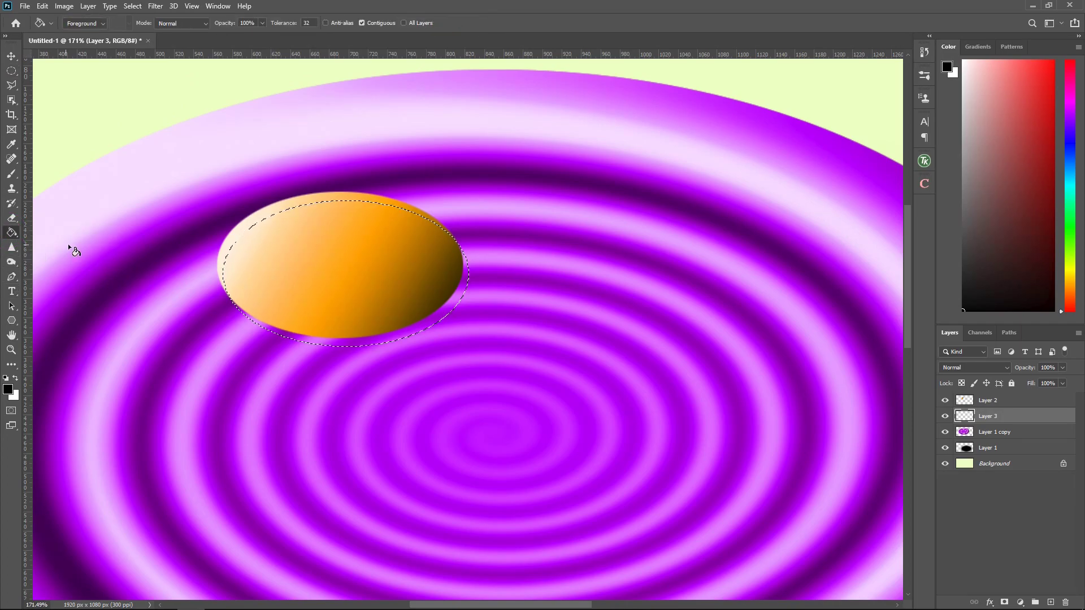
Step: Fill the crescent under the cookie with black and deselect
left_click(326, 266)
left_click(132, 6)
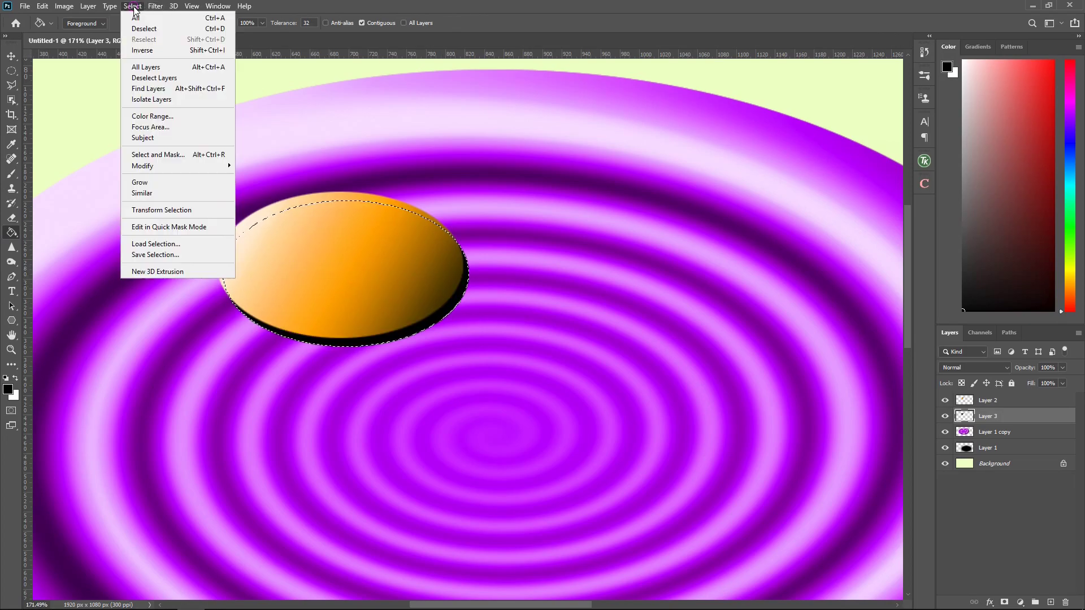
left_click(137, 30)
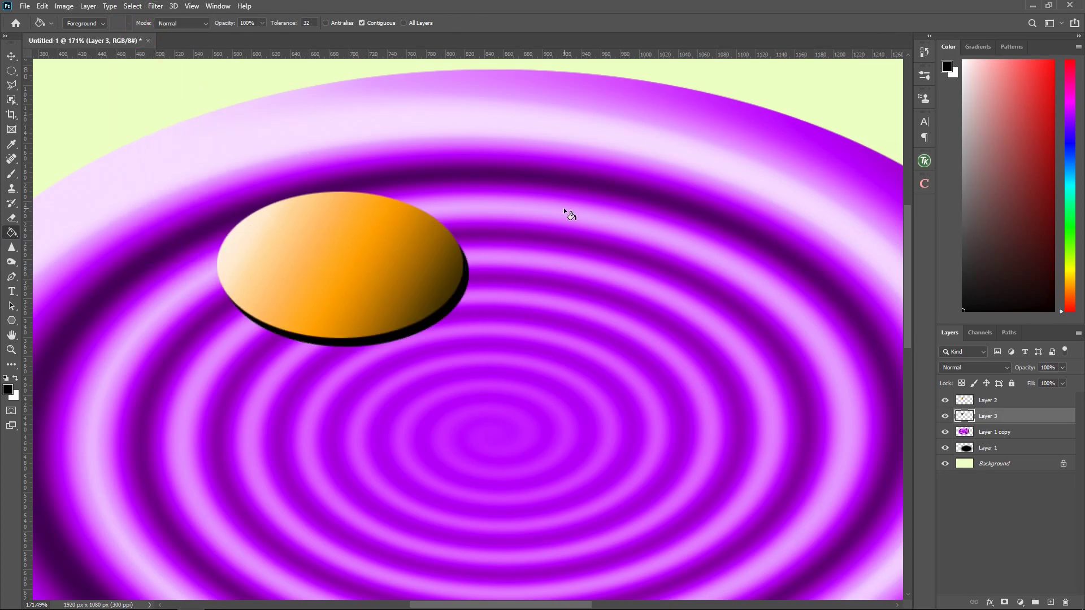
Step: Soften the black shadow with a 7-pixel Gaussian Blur
left_click(154, 7)
mouse_move(161, 133)
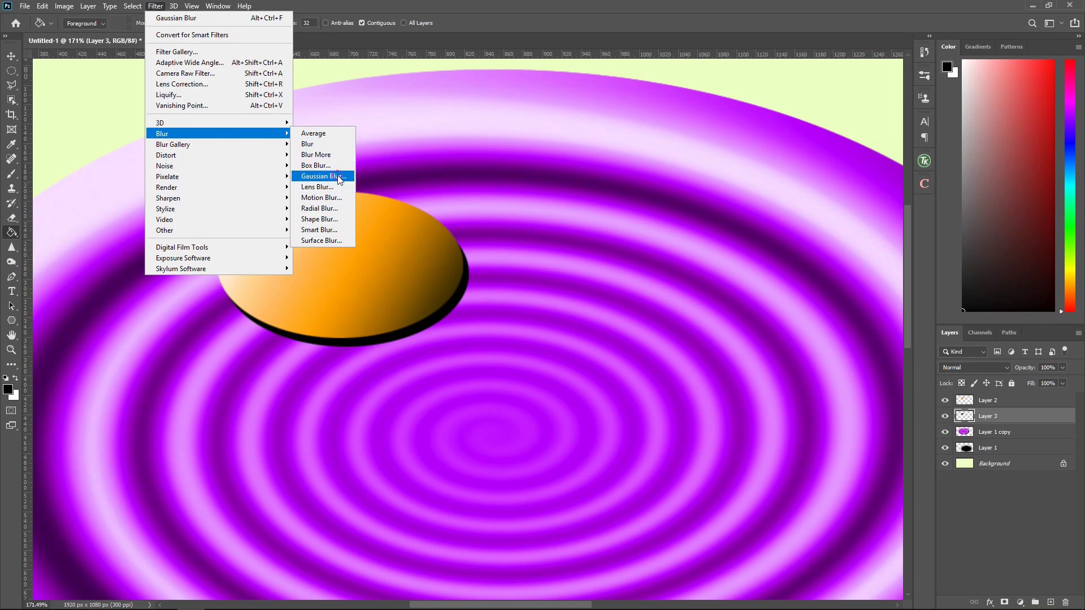
left_click(339, 177)
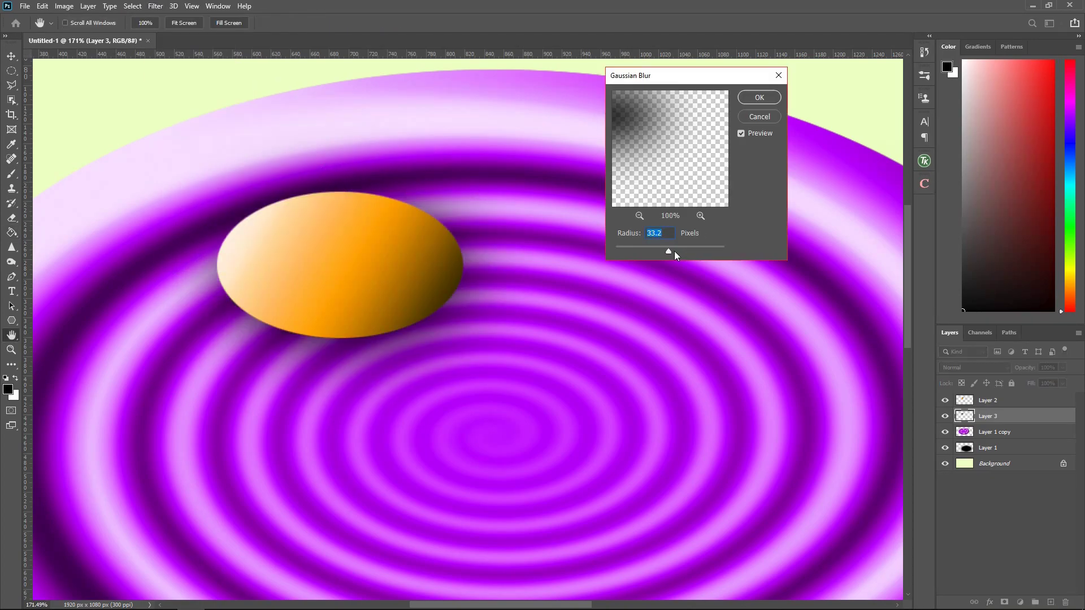
left_click_drag(674, 252, 653, 249)
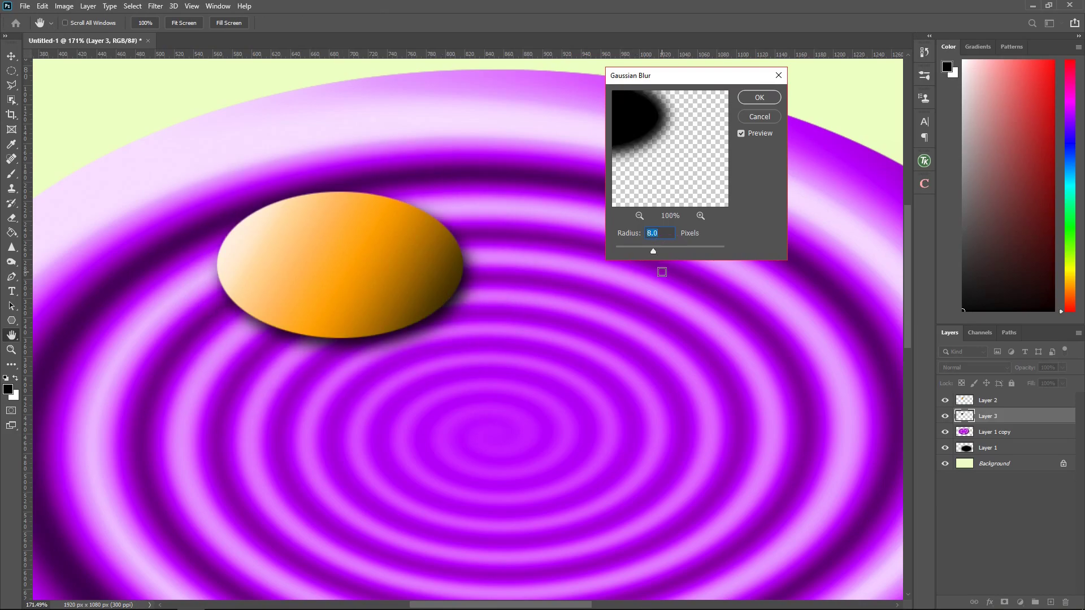
left_click_drag(654, 252, 649, 252)
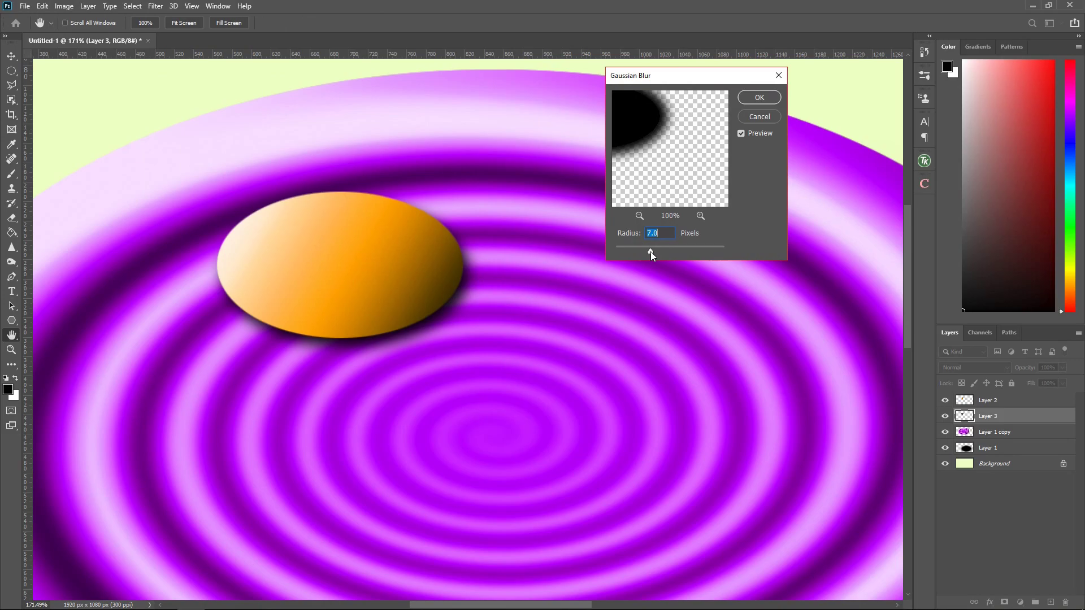
left_click(759, 97)
key("g")
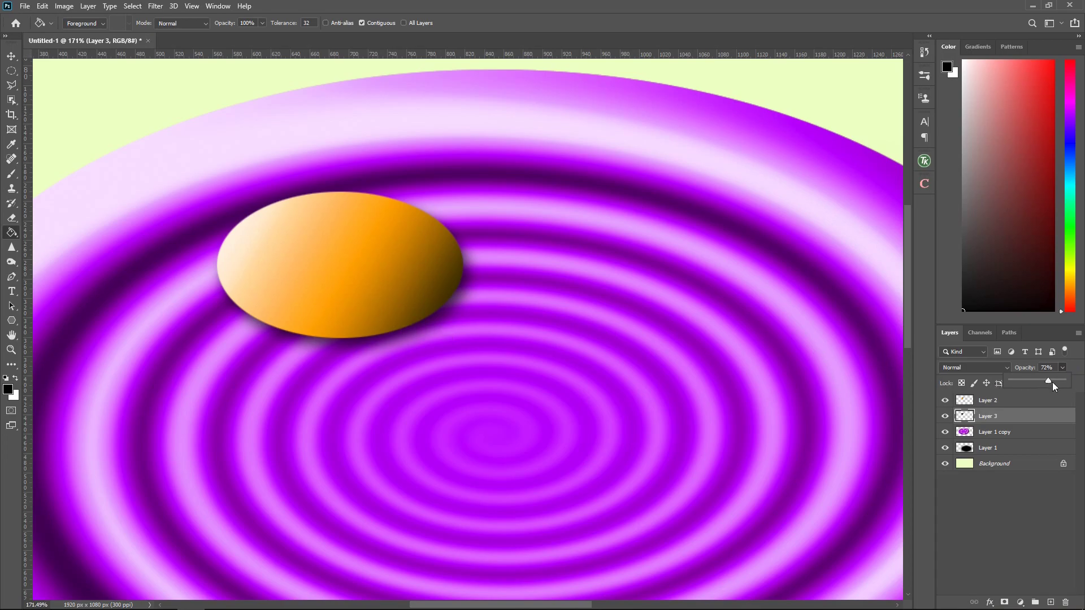
scroll(528, 325, "down", 5)
Step: Switch to the Move tool with V and select Layer 2 holding the orange ellipse
scroll(531, 345, "down", 1)
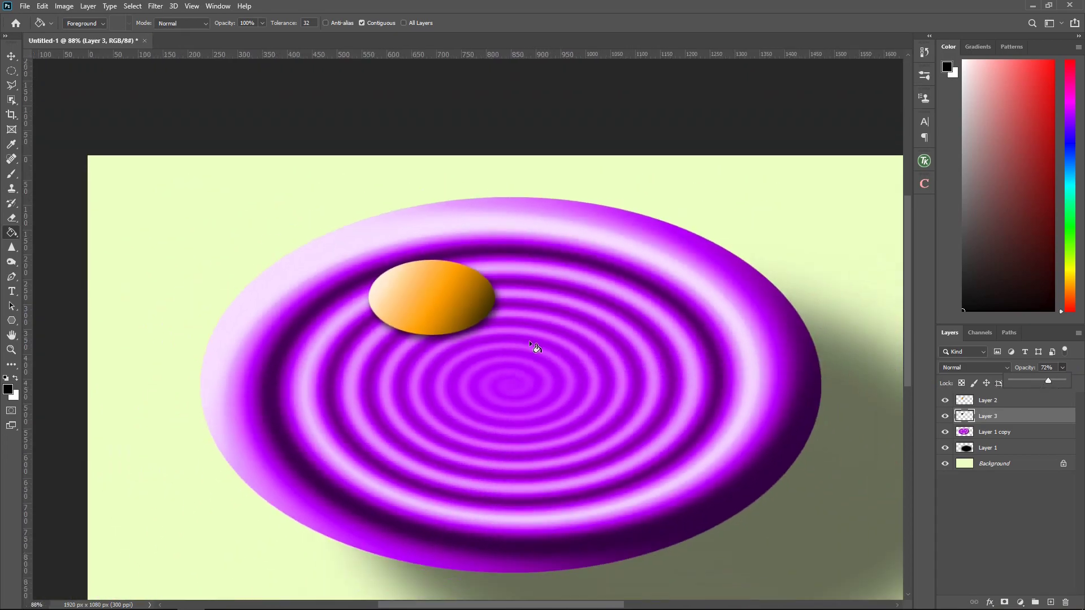
scroll(531, 345, "down", 1)
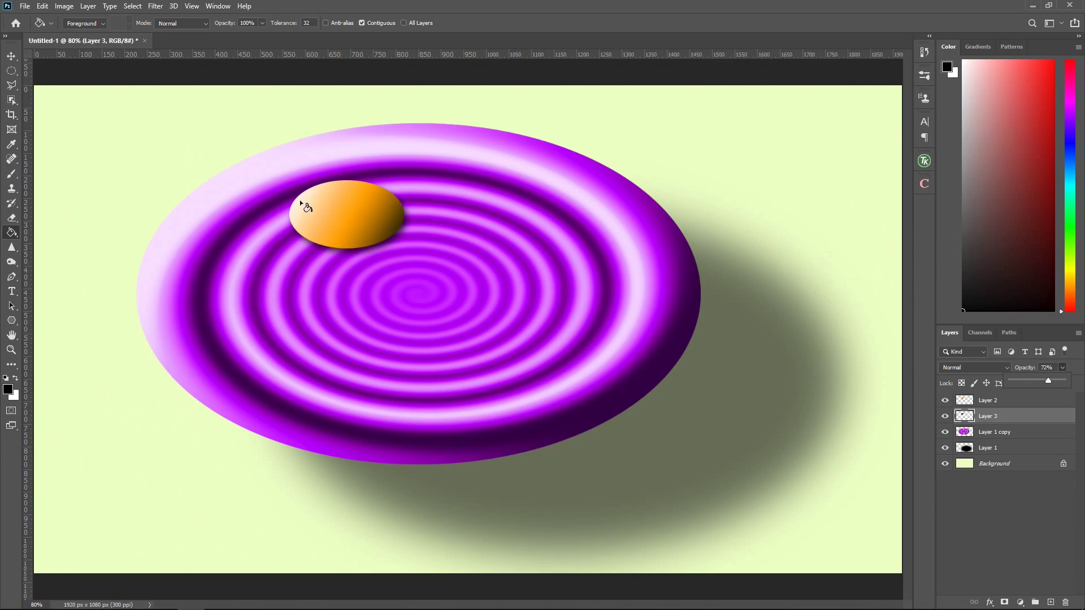
scroll(323, 164, "up", 2)
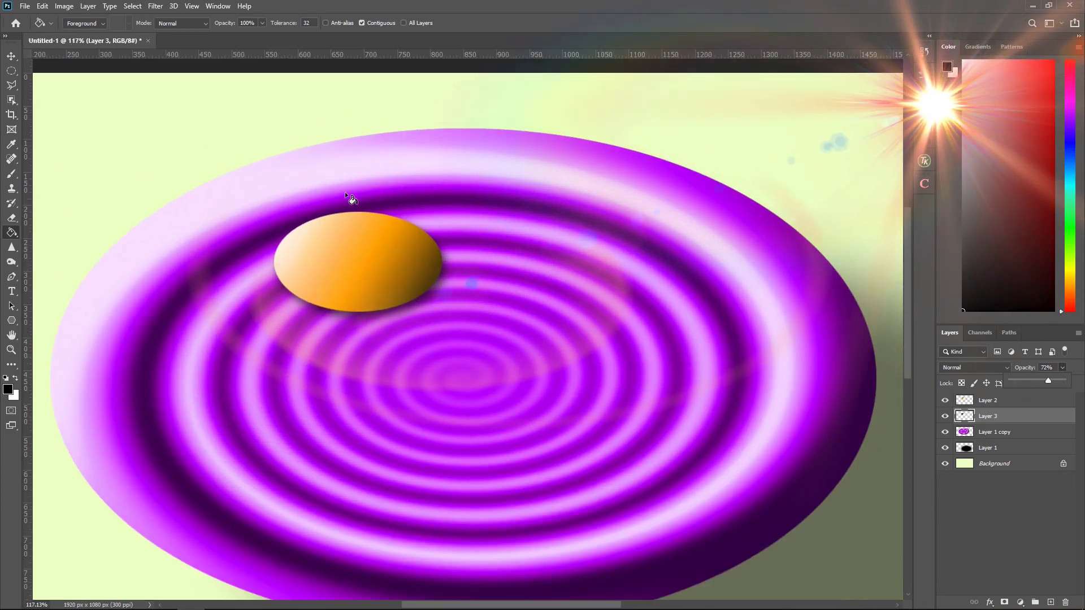
key("v")
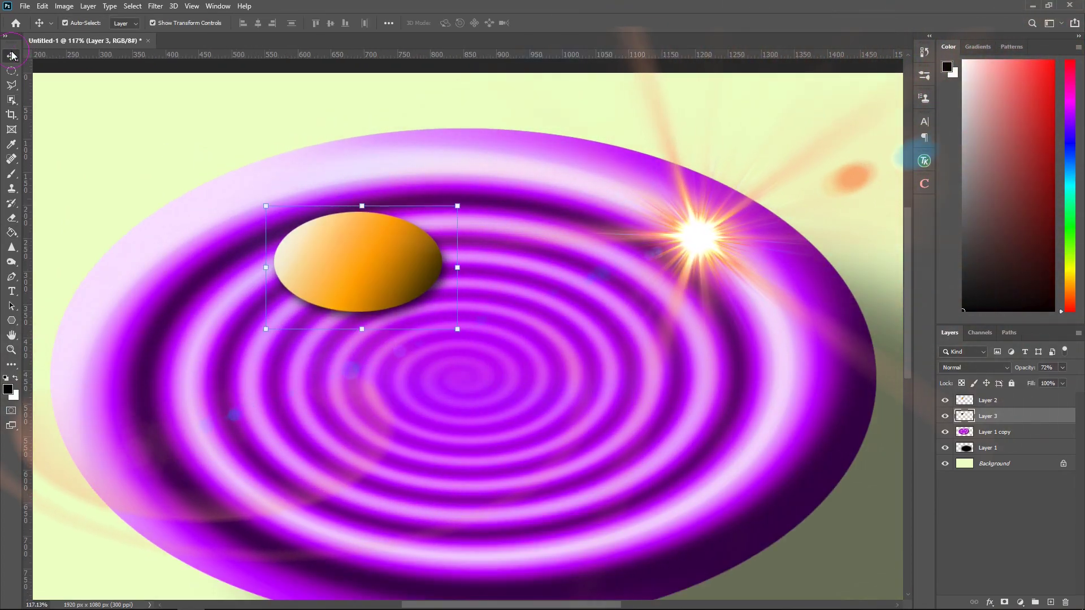
left_click(992, 400)
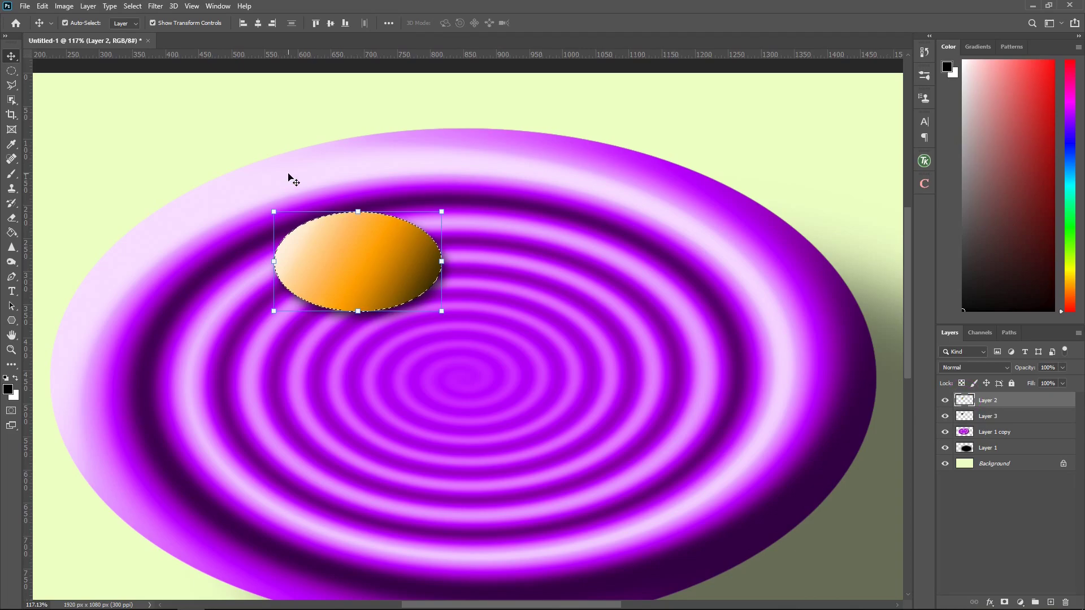
left_click(152, 7)
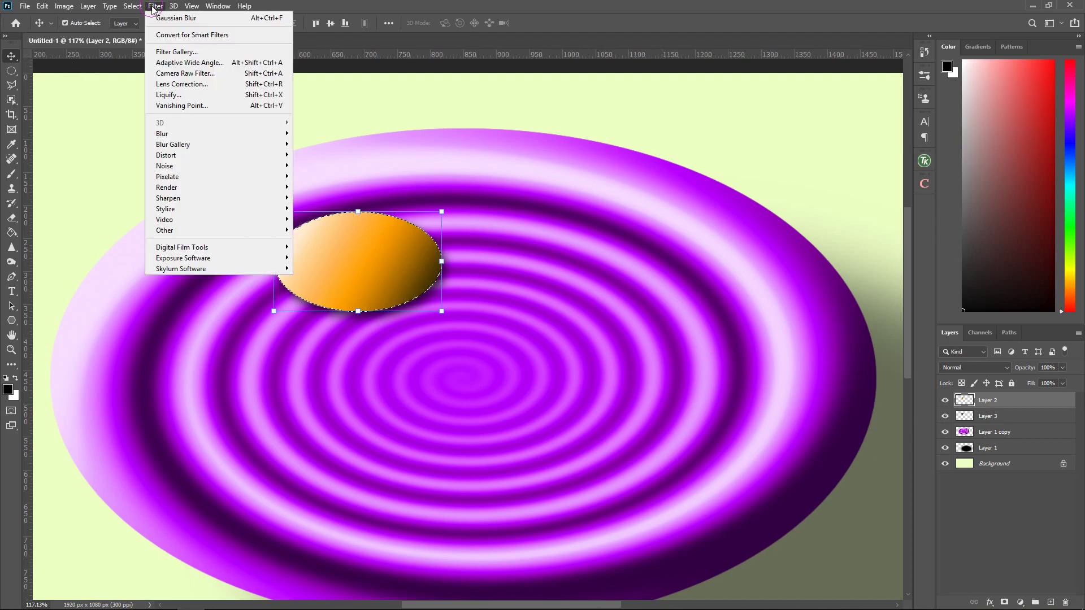
mouse_move(166, 155)
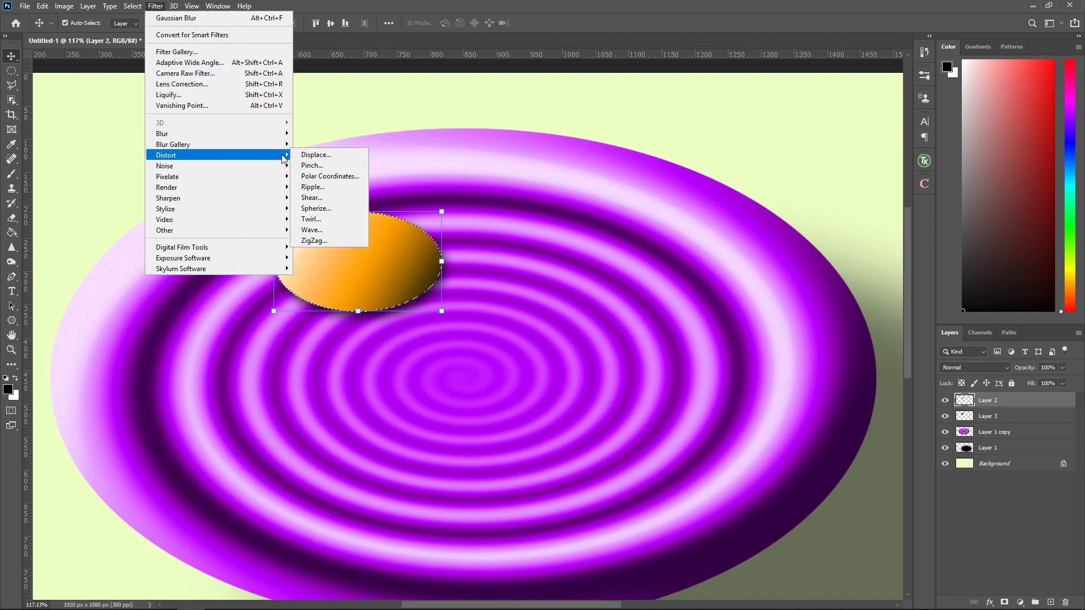
Step: Apply a 999° Twirl to the orange ellipse three times for tight swirl rings
left_click(314, 221)
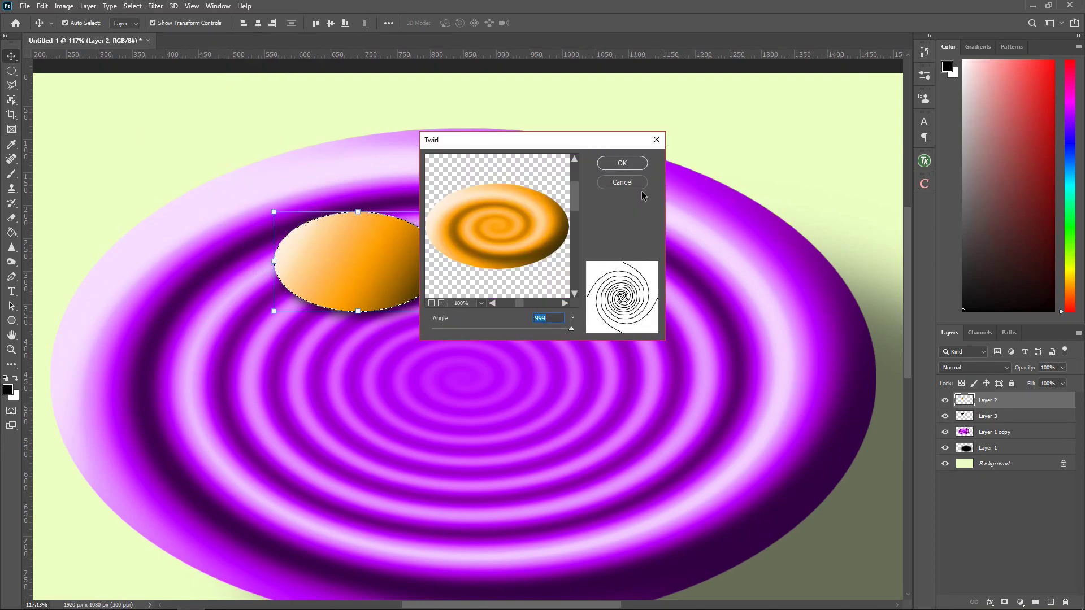
left_click(620, 163)
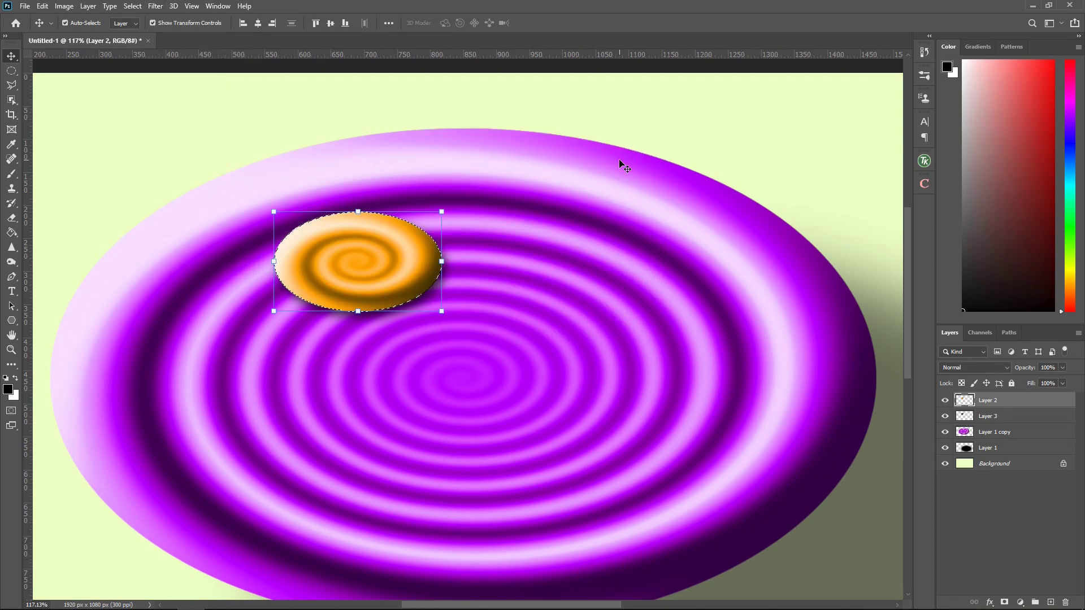
left_click(155, 6)
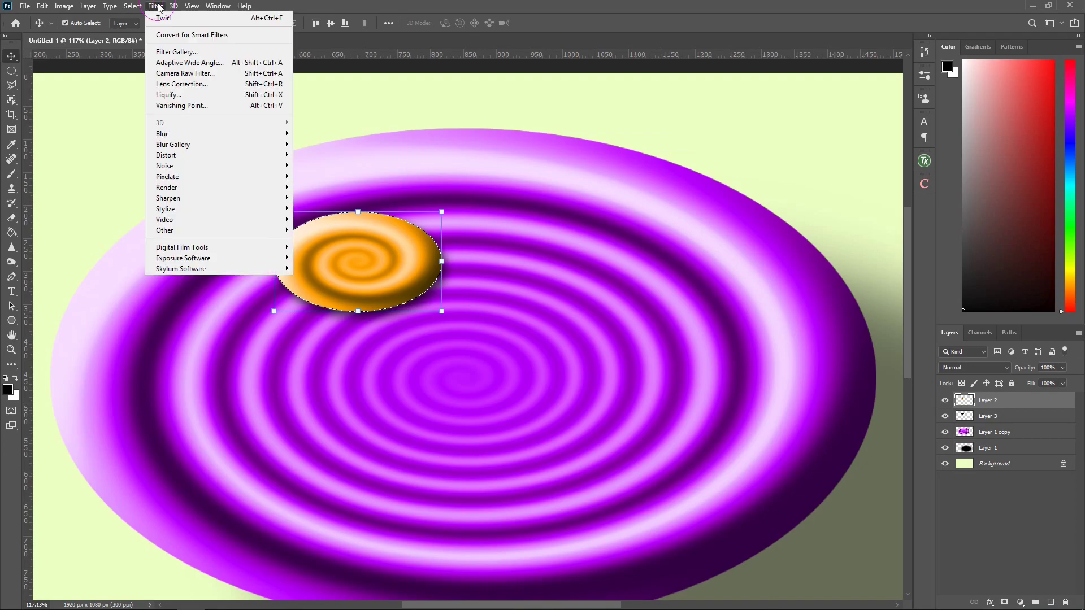
mouse_move(166, 155)
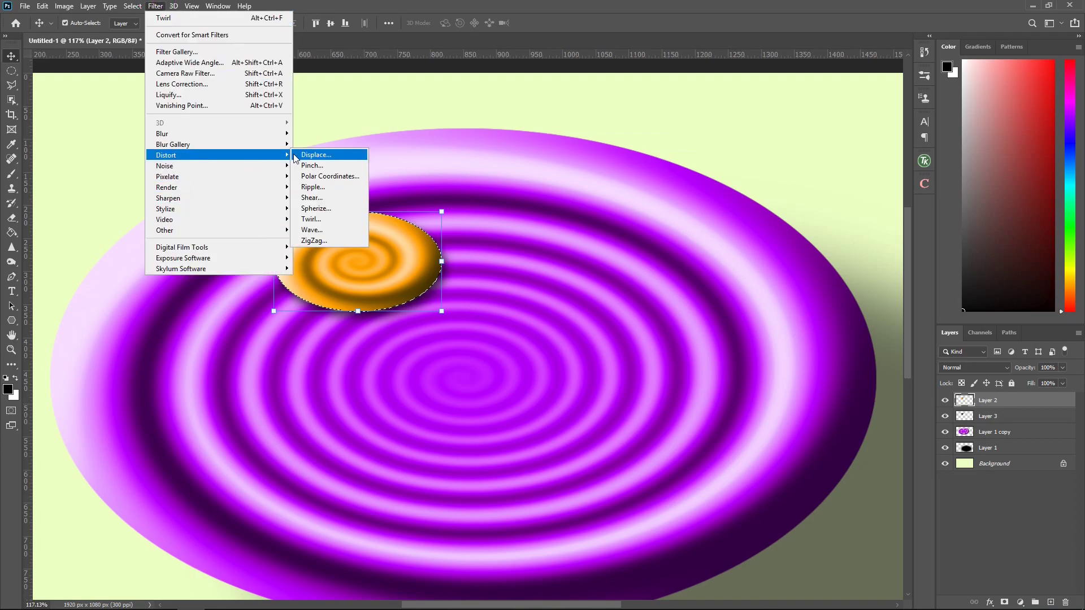
left_click(311, 220)
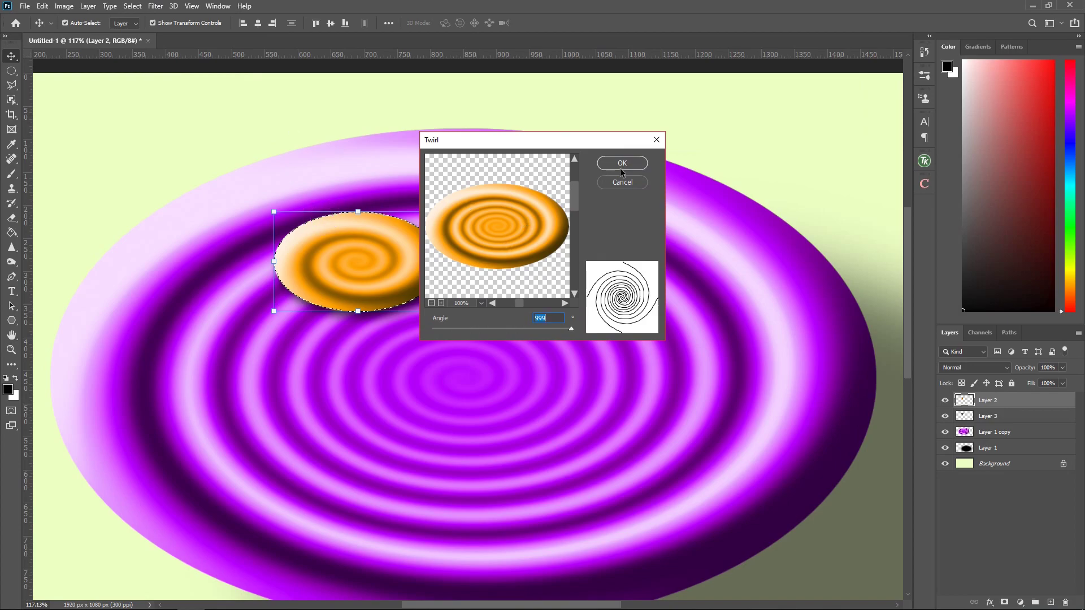
left_click(622, 164)
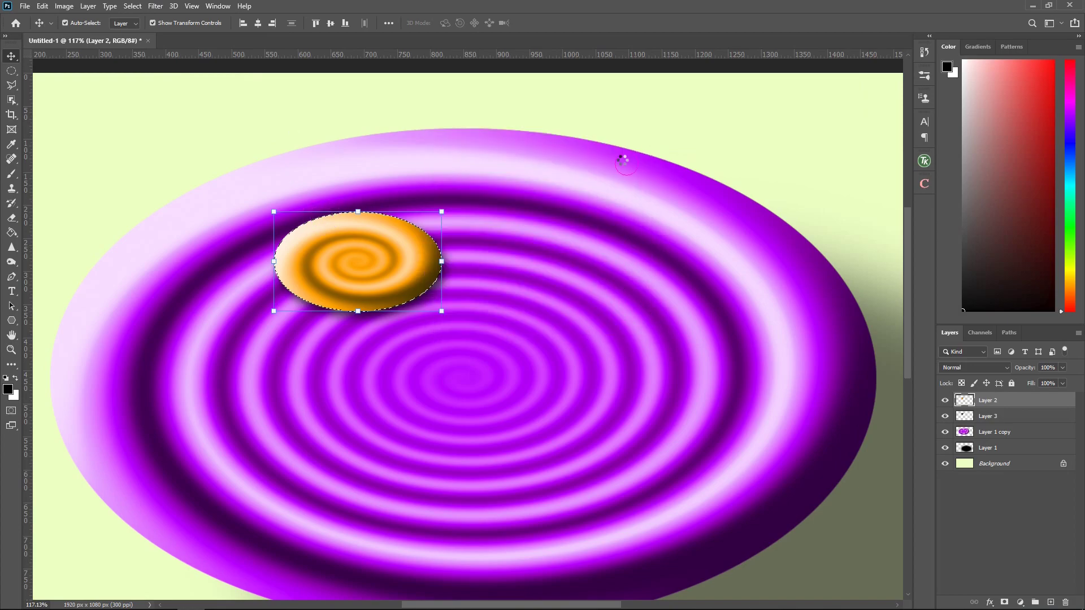
left_click(158, 9)
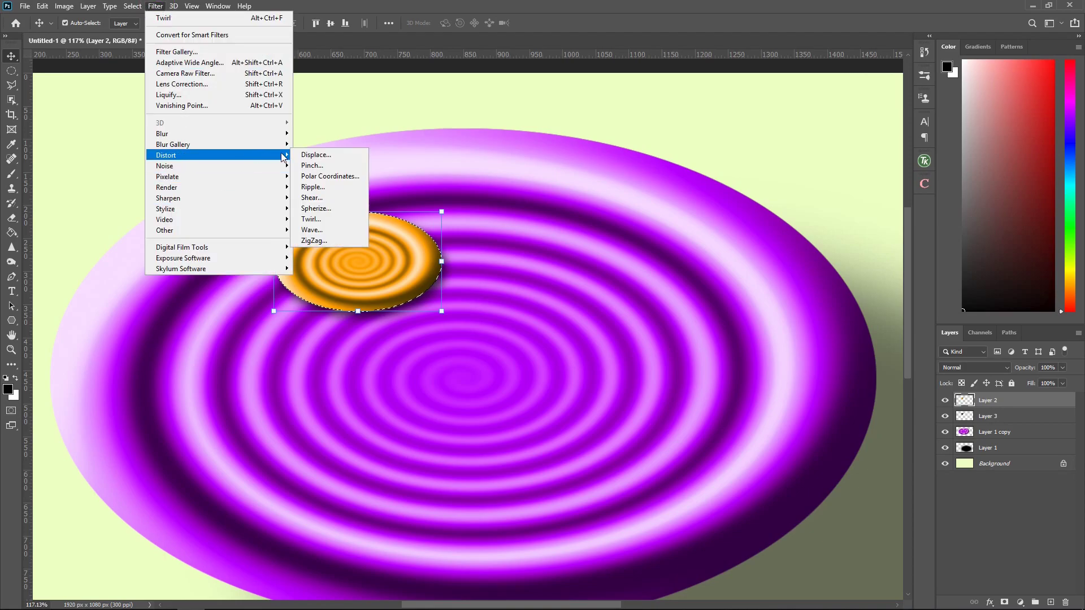
left_click(318, 221)
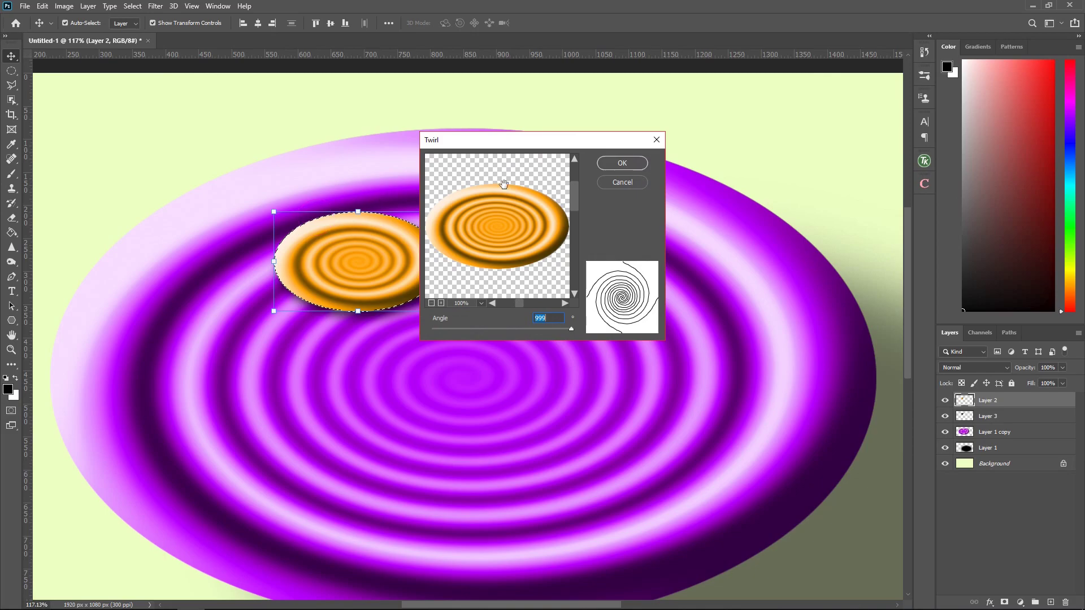
left_click(622, 163)
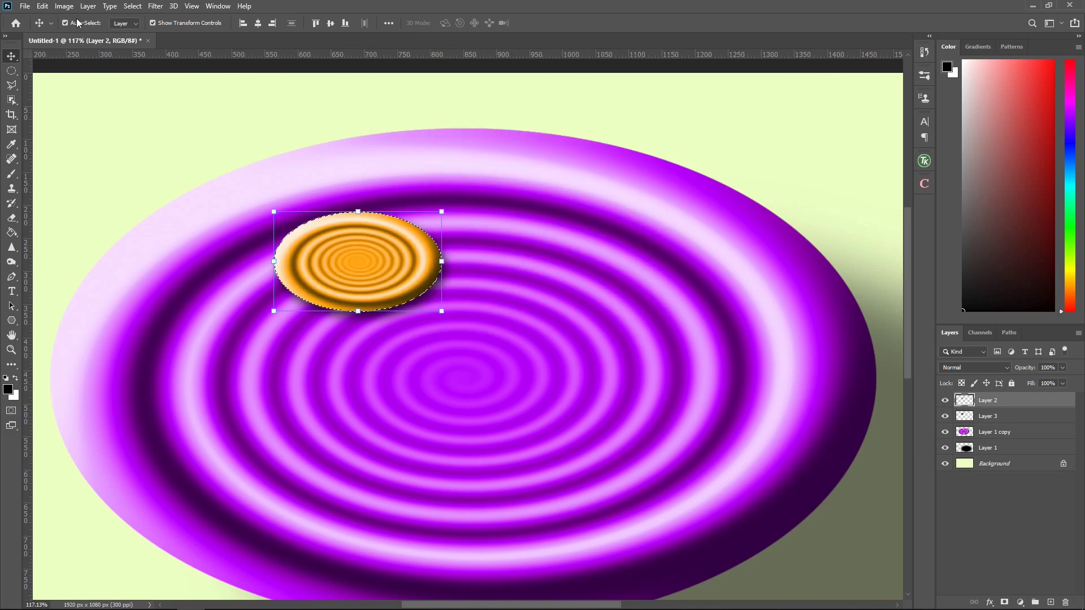
left_click(129, 8)
Step: Deselect, merge Layer 3's shadow into the cookie's Layer 2, and move it to the plate centre
left_click(138, 35)
left_click(989, 418, "shift")
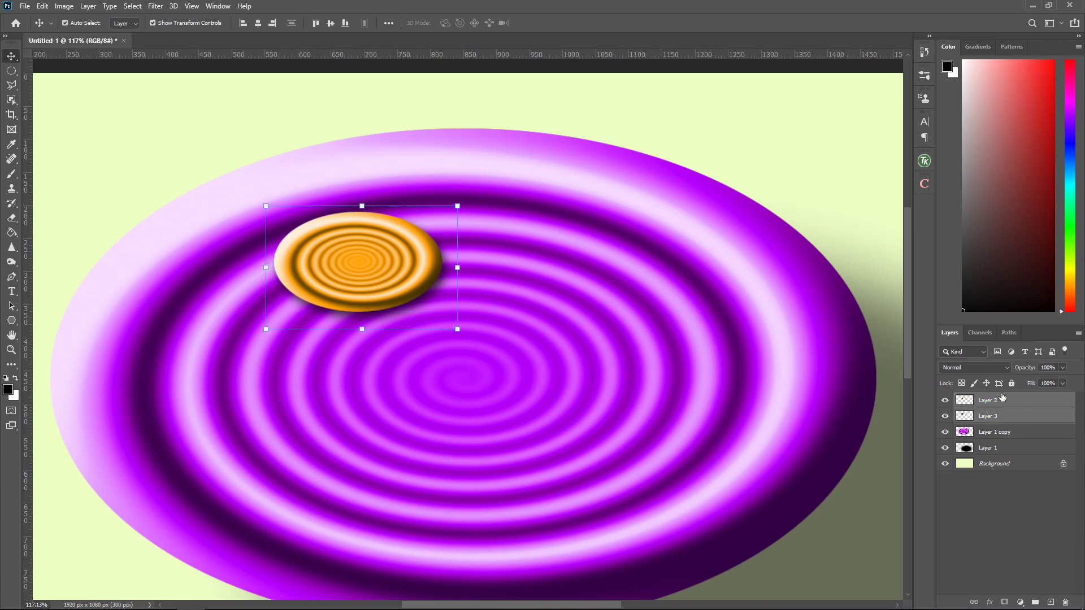
right_click(1007, 402)
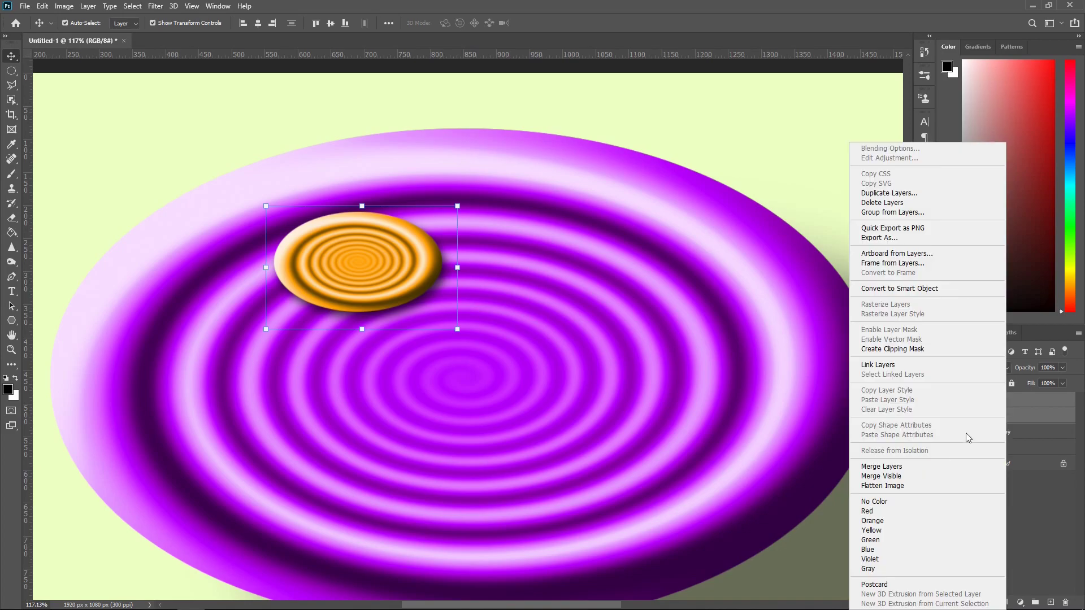
left_click(898, 466)
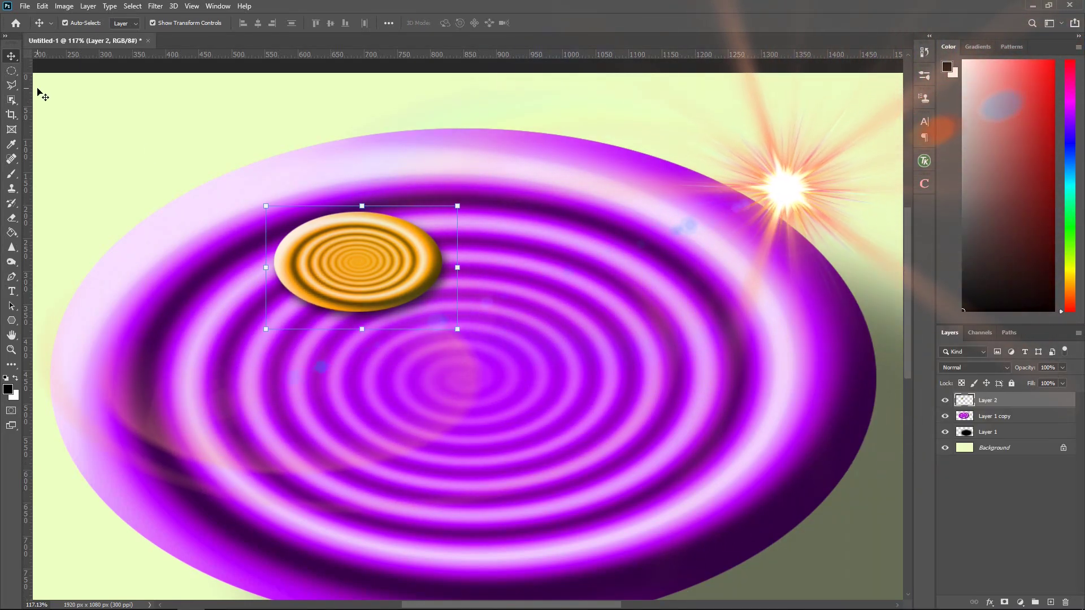
left_click(375, 264)
left_click_drag(375, 264, 525, 346)
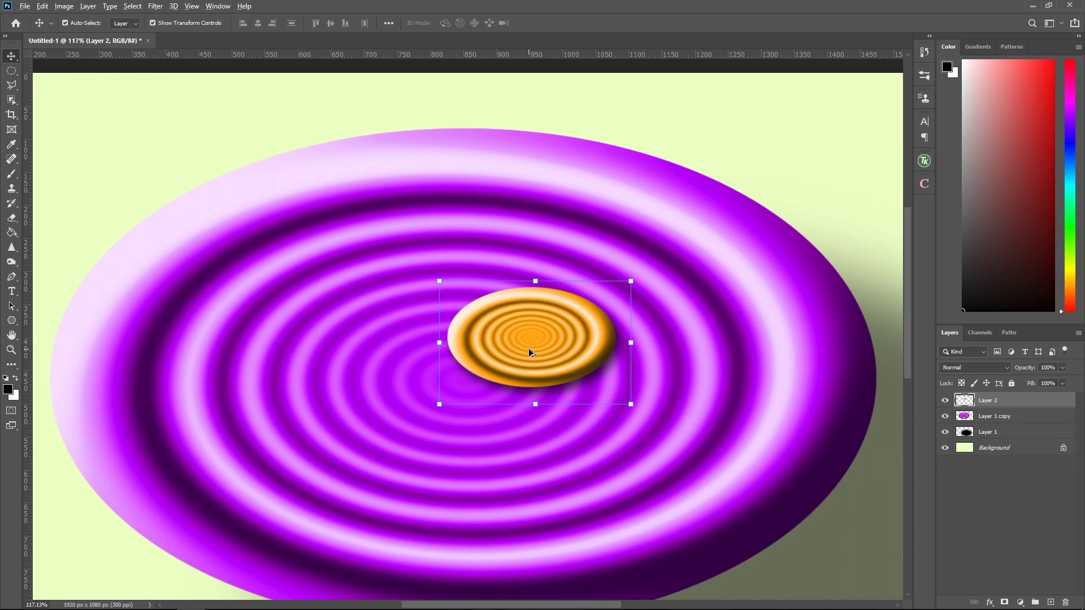
Step: Alt-drag dozens of cookie copies across the plate, up to Layer 2 copy 37
mouse_move(534, 341)
left_mouse_down()
mouse_move(362, 307)
mouse_move(358, 232)
left_mouse_up()
mouse_move(358, 232)
left_mouse_down()
mouse_move(258, 310)
mouse_move(206, 392)
mouse_move(308, 442)
mouse_move(226, 486)
left_mouse_up()
mouse_move(226, 486)
left_mouse_down()
mouse_move(377, 527)
mouse_move(468, 439)
mouse_move(348, 380)
mouse_move(534, 367)
mouse_move(629, 256)
mouse_move(691, 315)
mouse_move(735, 386)
mouse_move(712, 438)
mouse_move(658, 480)
left_mouse_up()
mouse_move(658, 480)
left_mouse_down()
mouse_move(519, 522)
mouse_move(363, 448)
mouse_move(421, 333)
left_mouse_up()
mouse_move(421, 333)
left_mouse_down()
mouse_move(591, 314)
mouse_move(526, 259)
left_mouse_up()
mouse_move(526, 260)
left_mouse_down()
mouse_move(538, 377)
mouse_move(334, 295)
mouse_move(568, 429)
left_mouse_up()
mouse_move(568, 430)
left_mouse_down()
mouse_move(591, 321)
mouse_move(500, 397)
mouse_move(419, 339)
mouse_move(352, 388)
mouse_move(431, 408)
left_mouse_up()
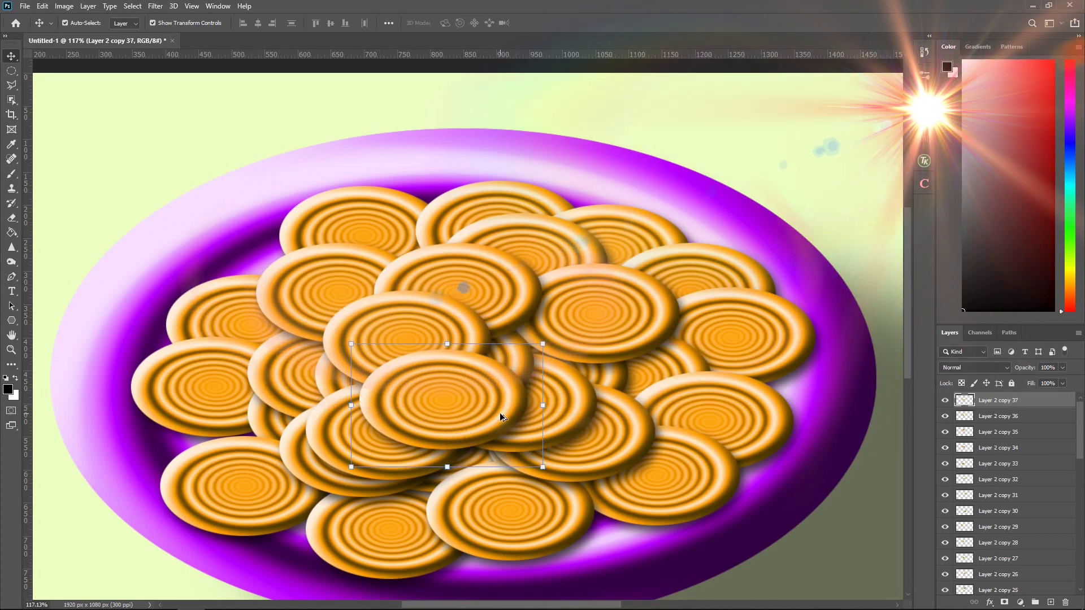
scroll(548, 432, "up", 1)
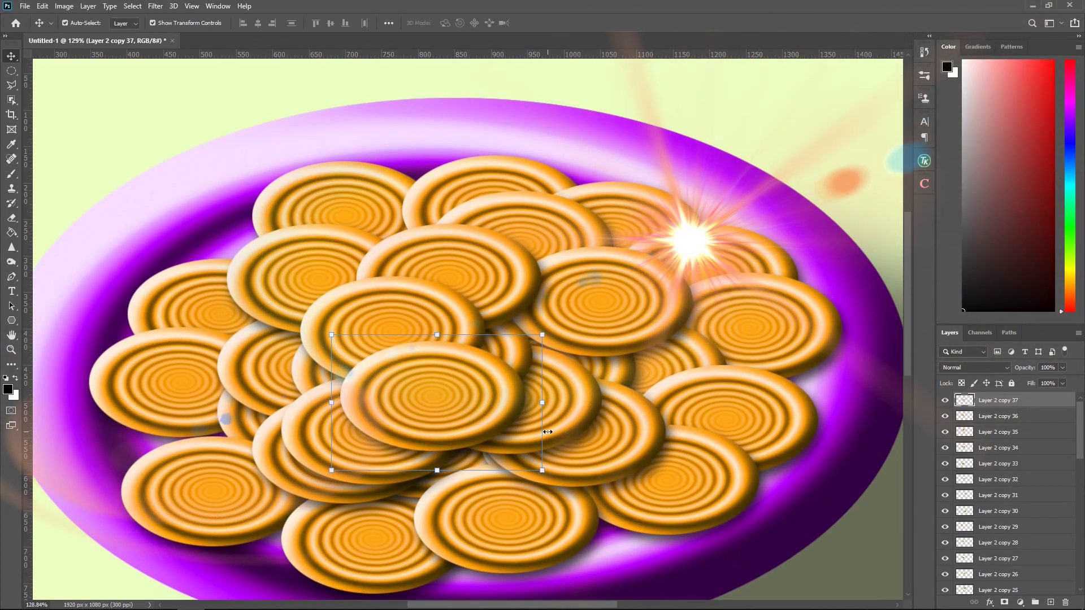
scroll(547, 432, "down", 2)
scroll(548, 432, "down", 2)
scroll(548, 431, "down", 2)
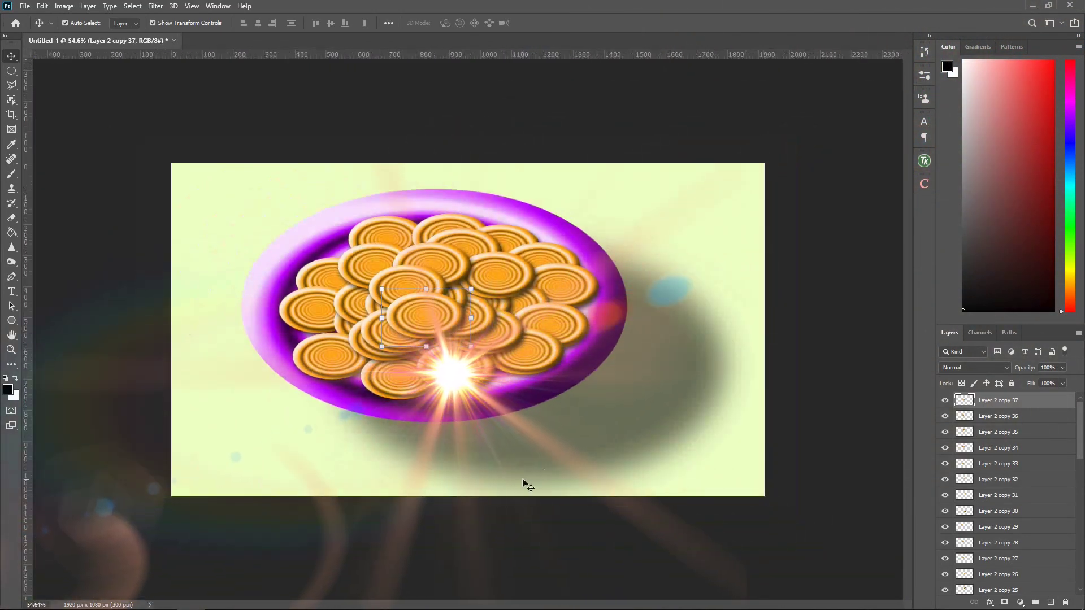
scroll(523, 480, "up", 2)
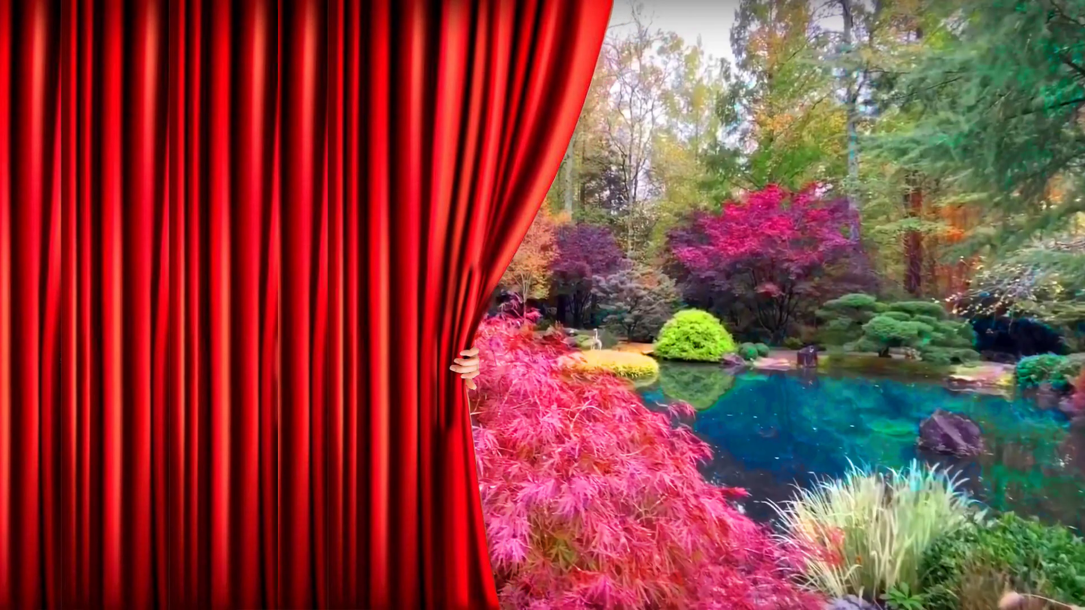